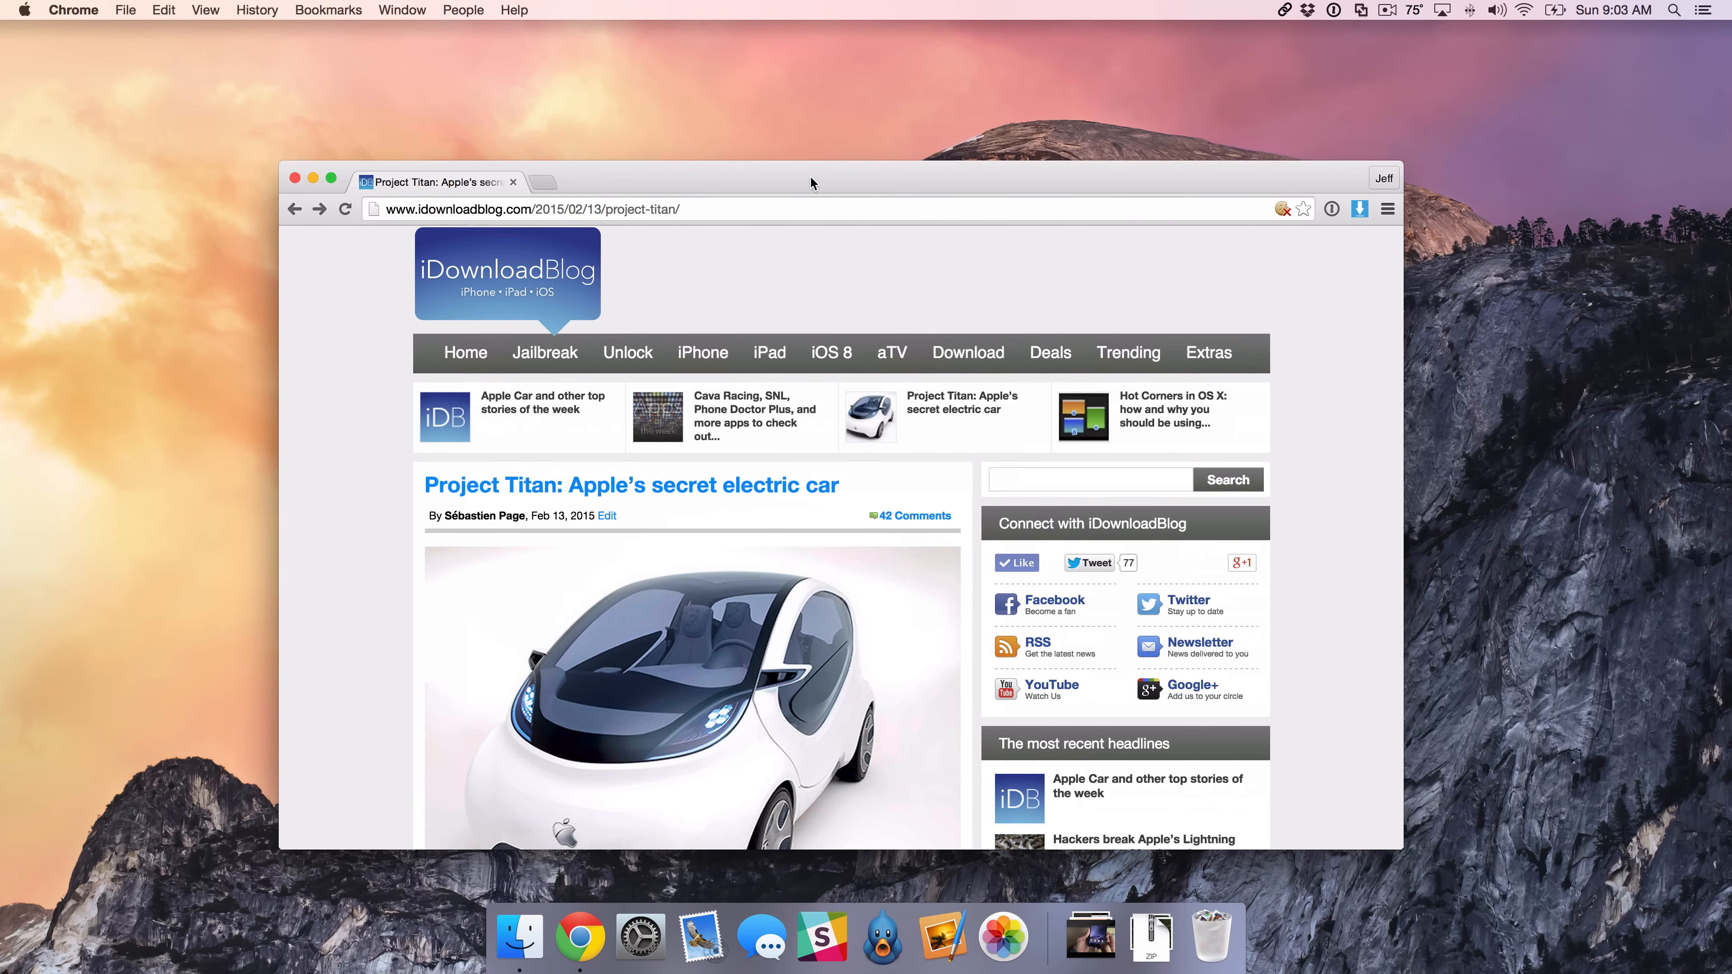
Enlarge the browser window to fill the screen area between the menu bar and the Dock
mouse_move(810, 179)
left_mouse_down()
mouse_move(817, 158)
mouse_move(809, 182)
left_mouse_up()
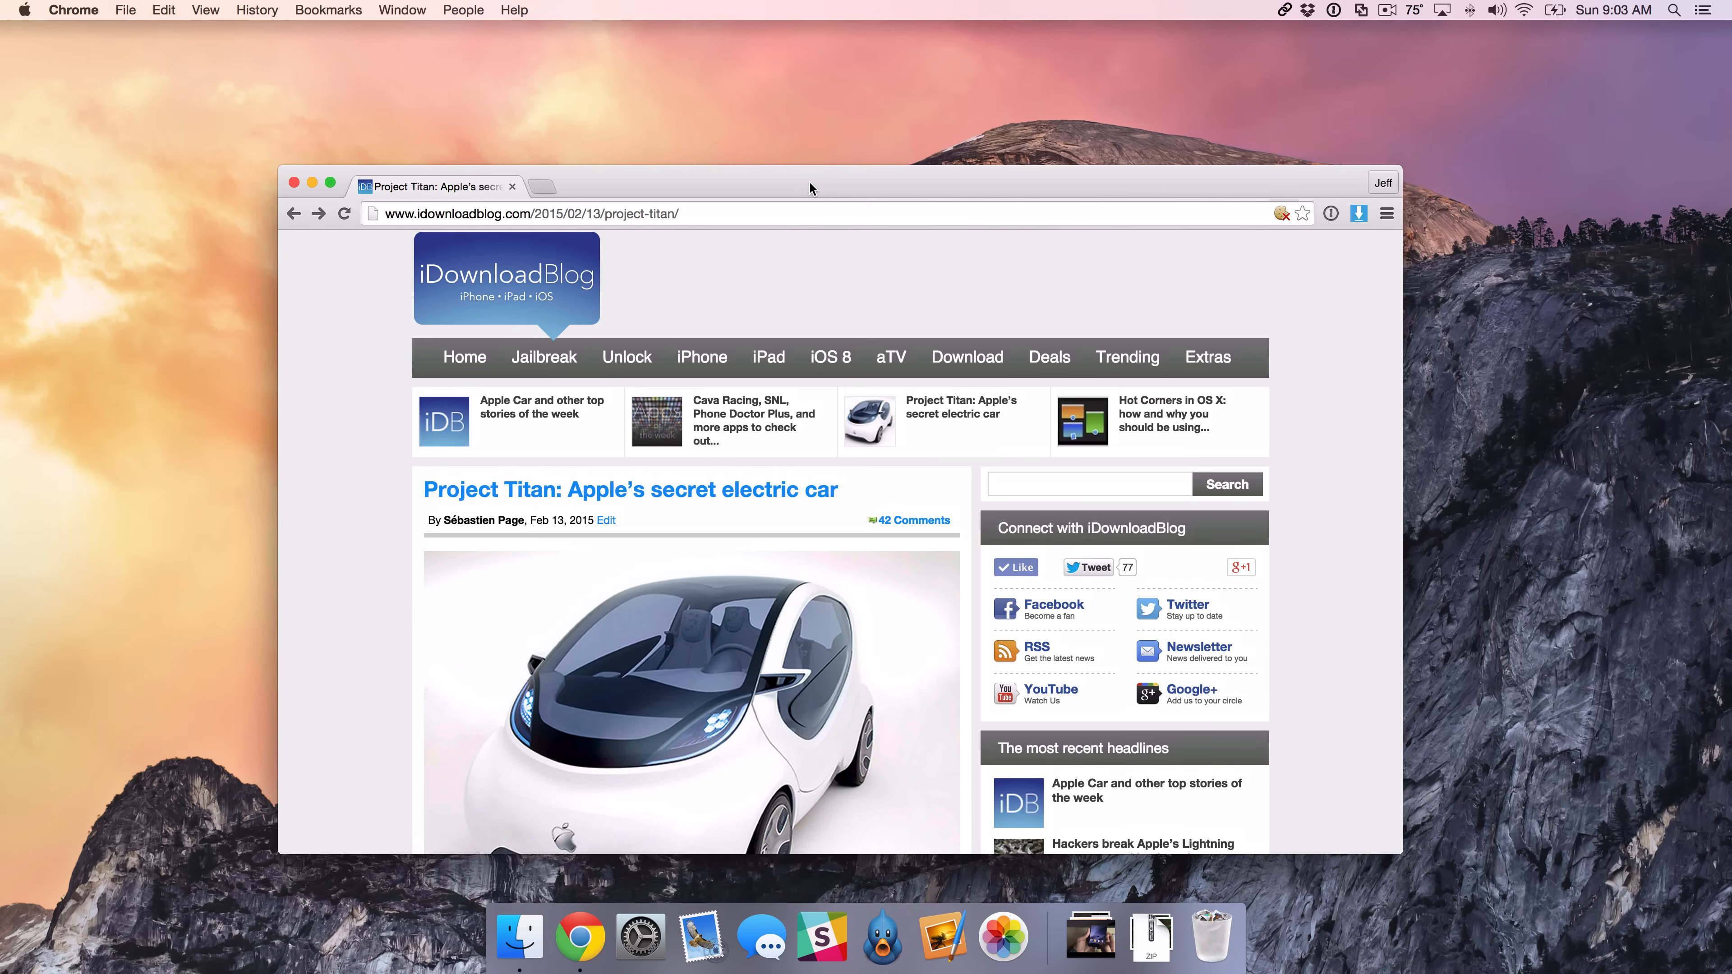
left_click_drag(809, 188, 809, 184)
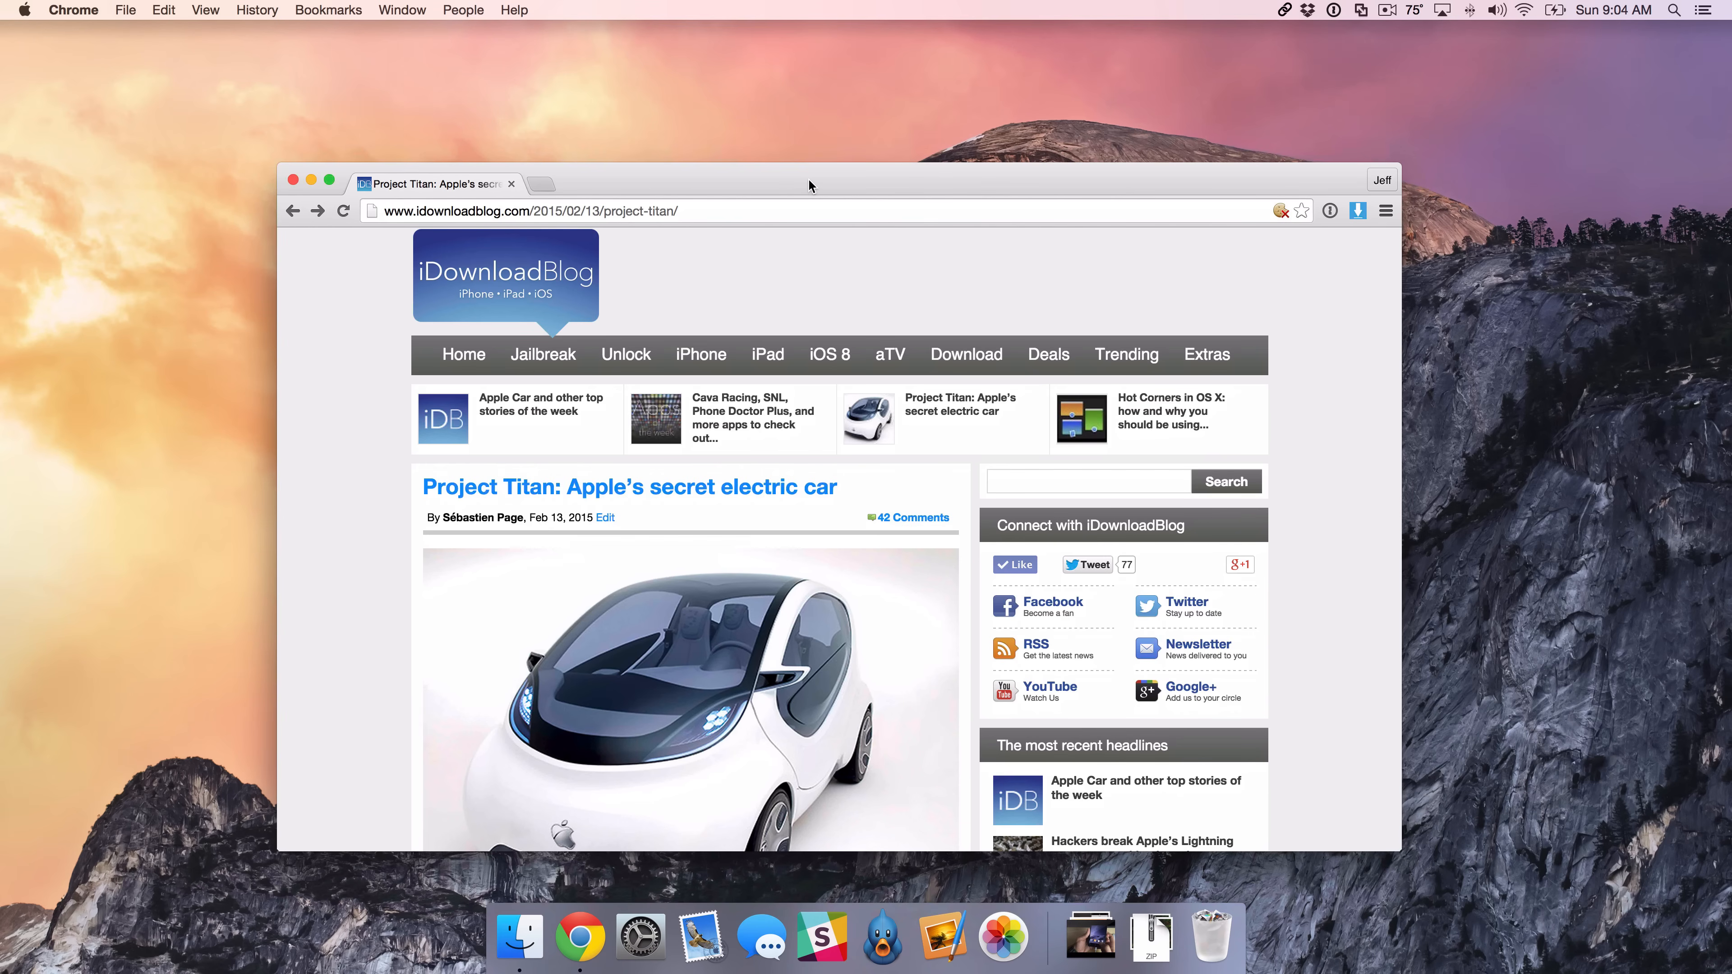
left_click_drag(809, 180, 809, 170)
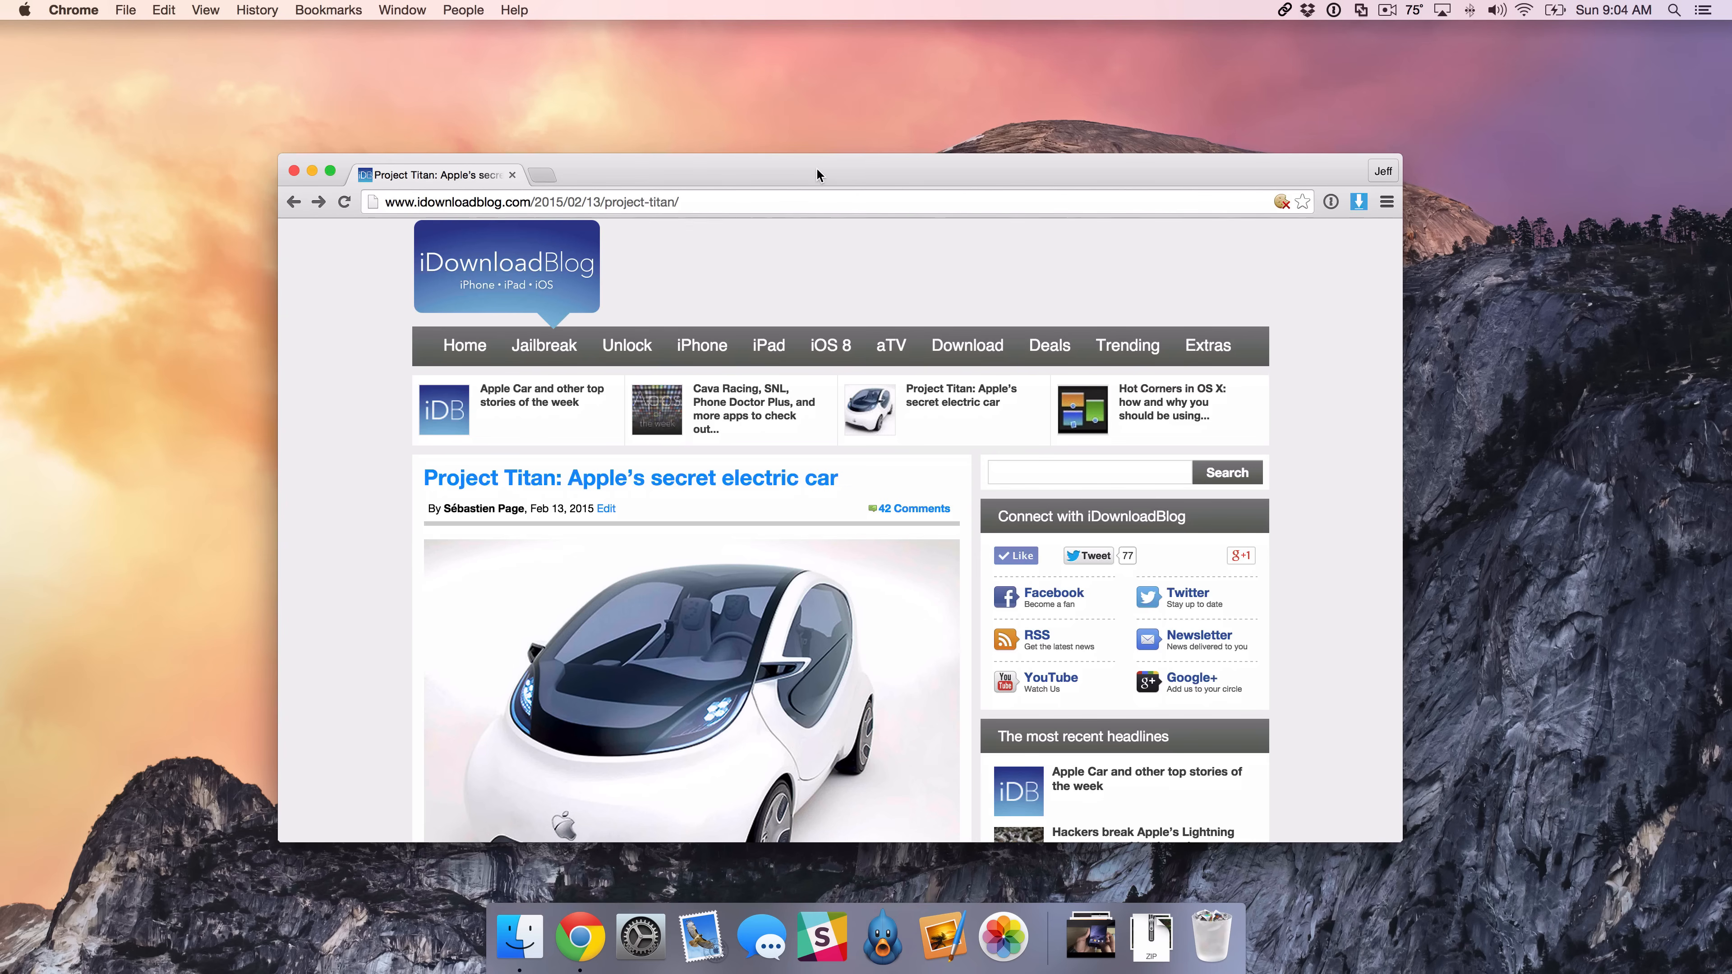
left_click_drag(816, 170, 805, 6)
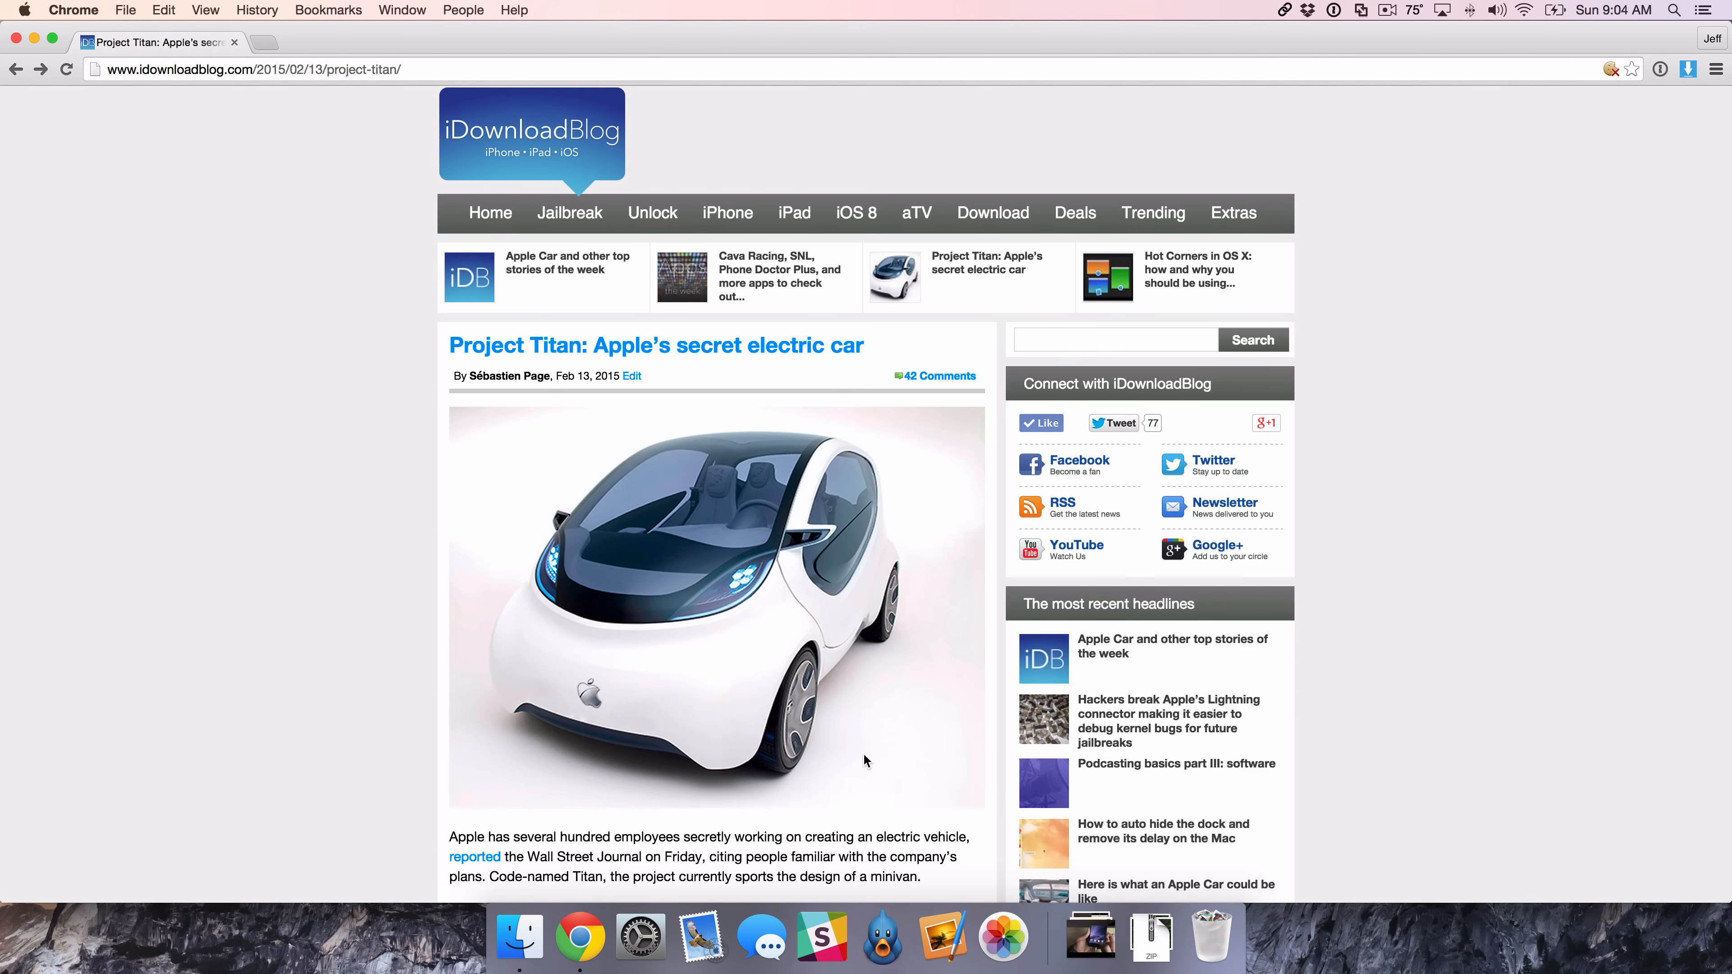
Examine how much of the Project Titan article fits above the Dock, highlighting its opening paragraph
scroll(863, 786, "down", 2)
scroll(861, 784, "up", 2)
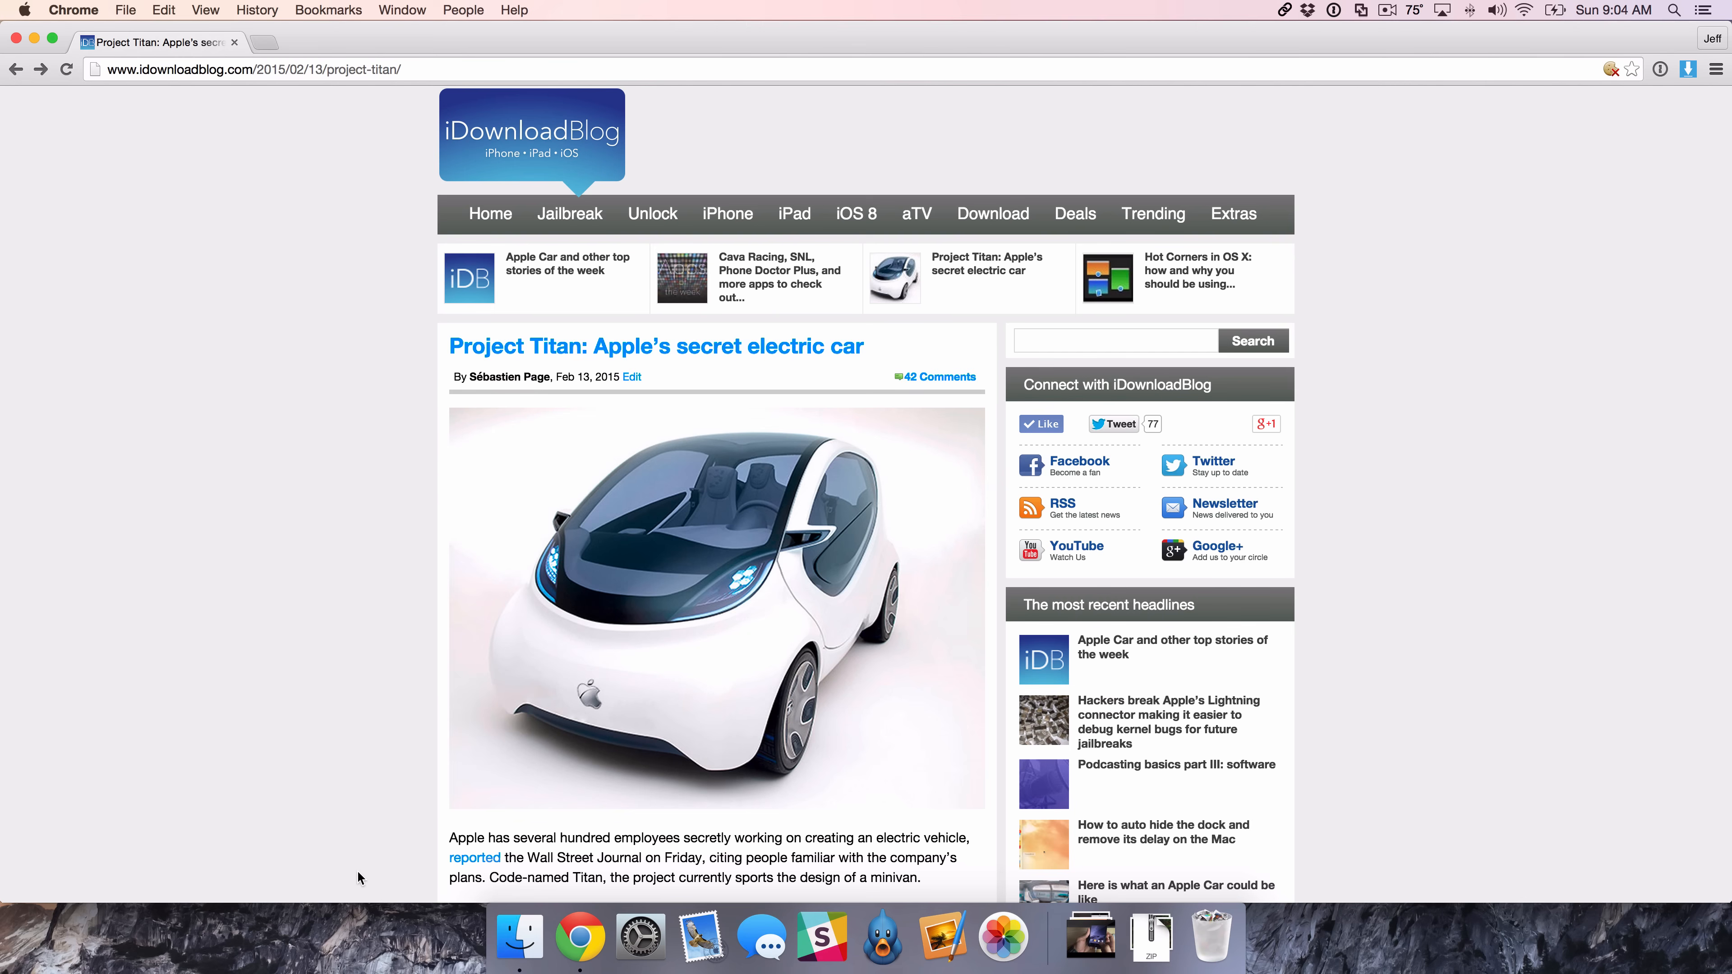
scroll(363, 865, "up", 2)
left_click_drag(455, 838, 927, 873)
left_click(929, 878)
left_click_drag(924, 878, 441, 834)
left_click(441, 835)
scroll(441, 838, "down", 2)
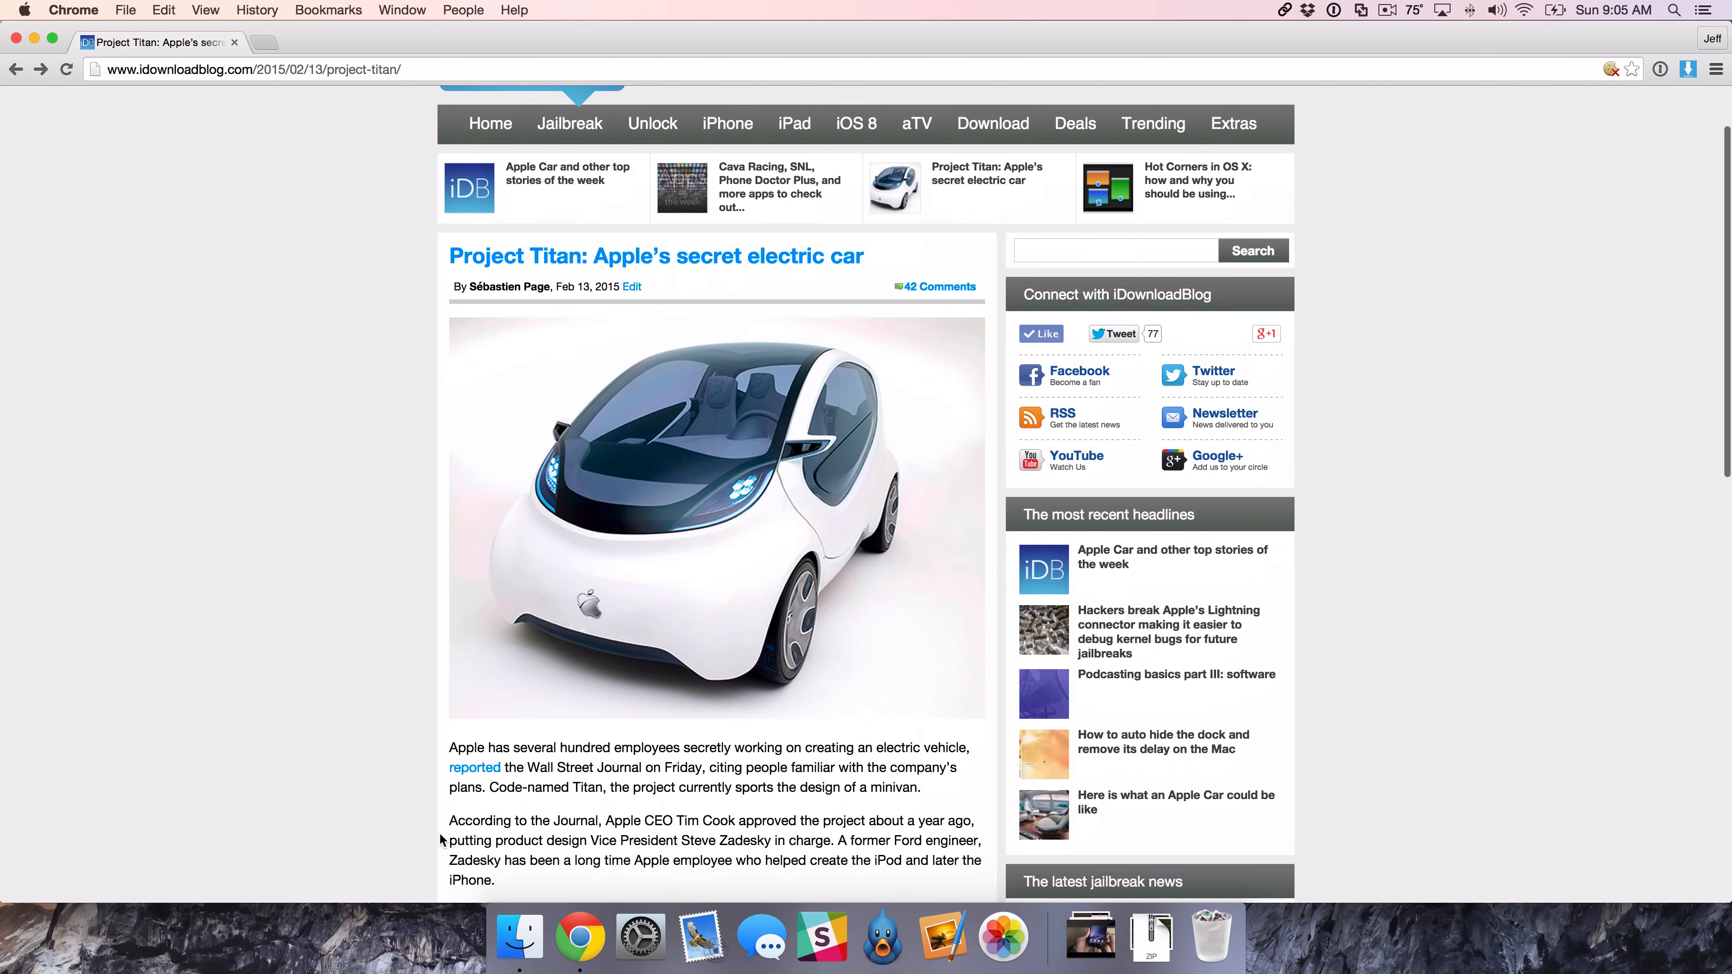
scroll(443, 834, "up", 2)
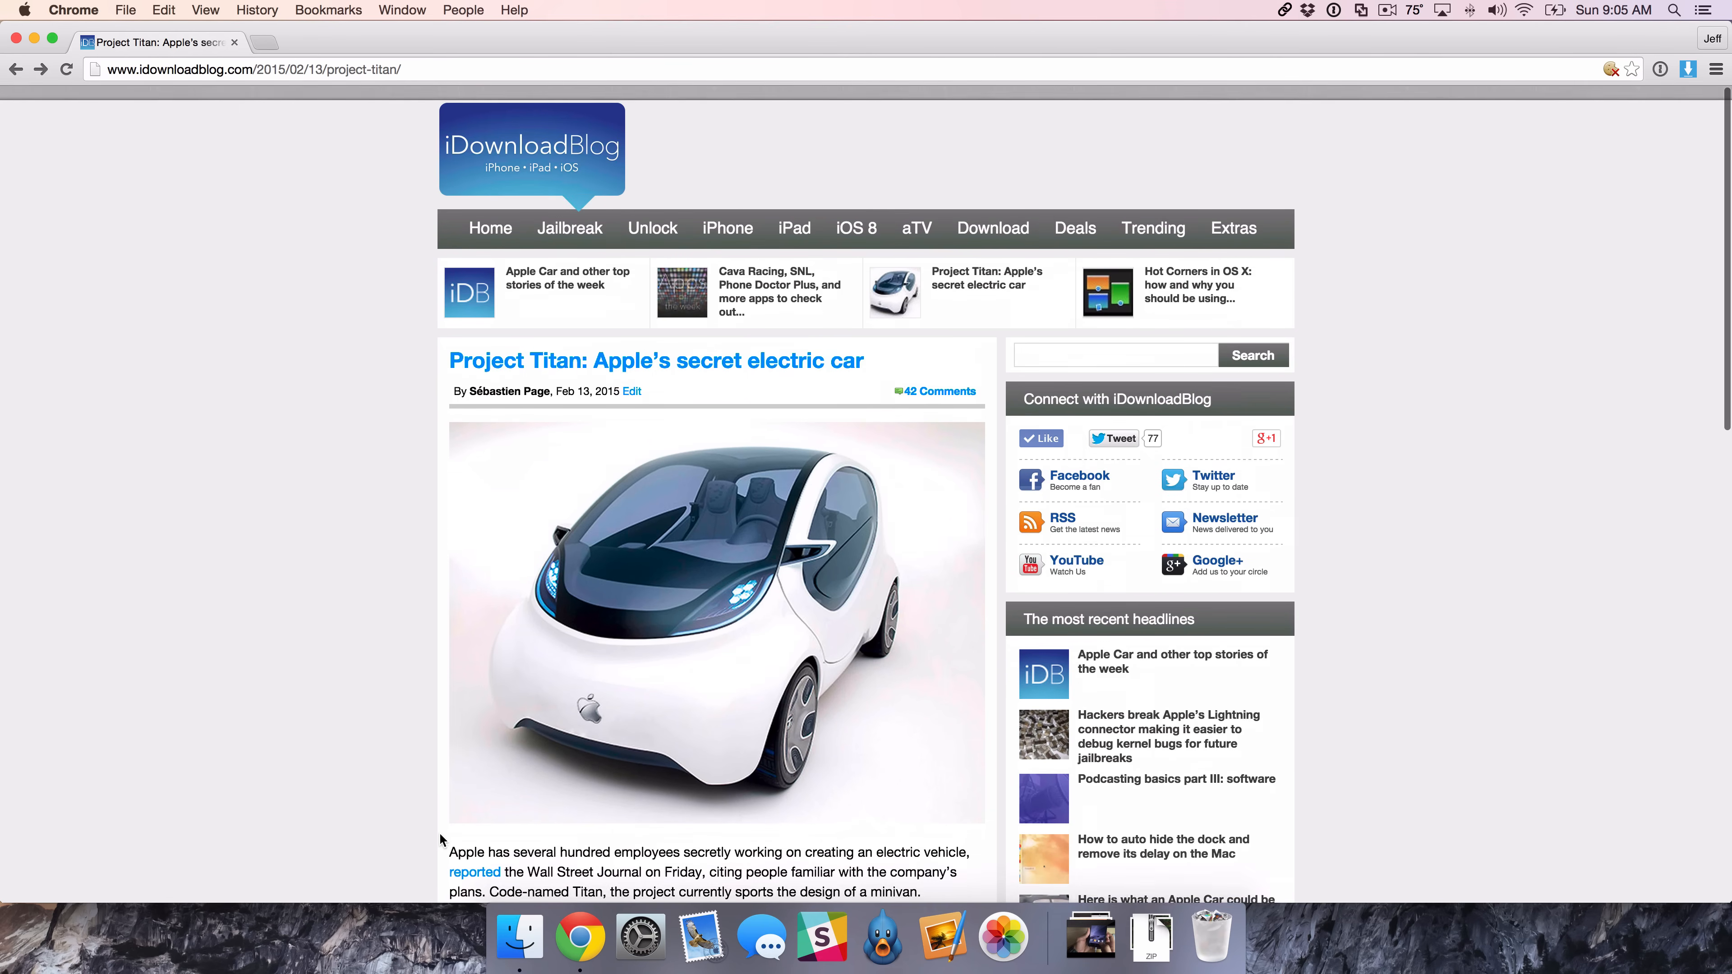
Set the Dock's position on screen to Left
right_click(1049, 939)
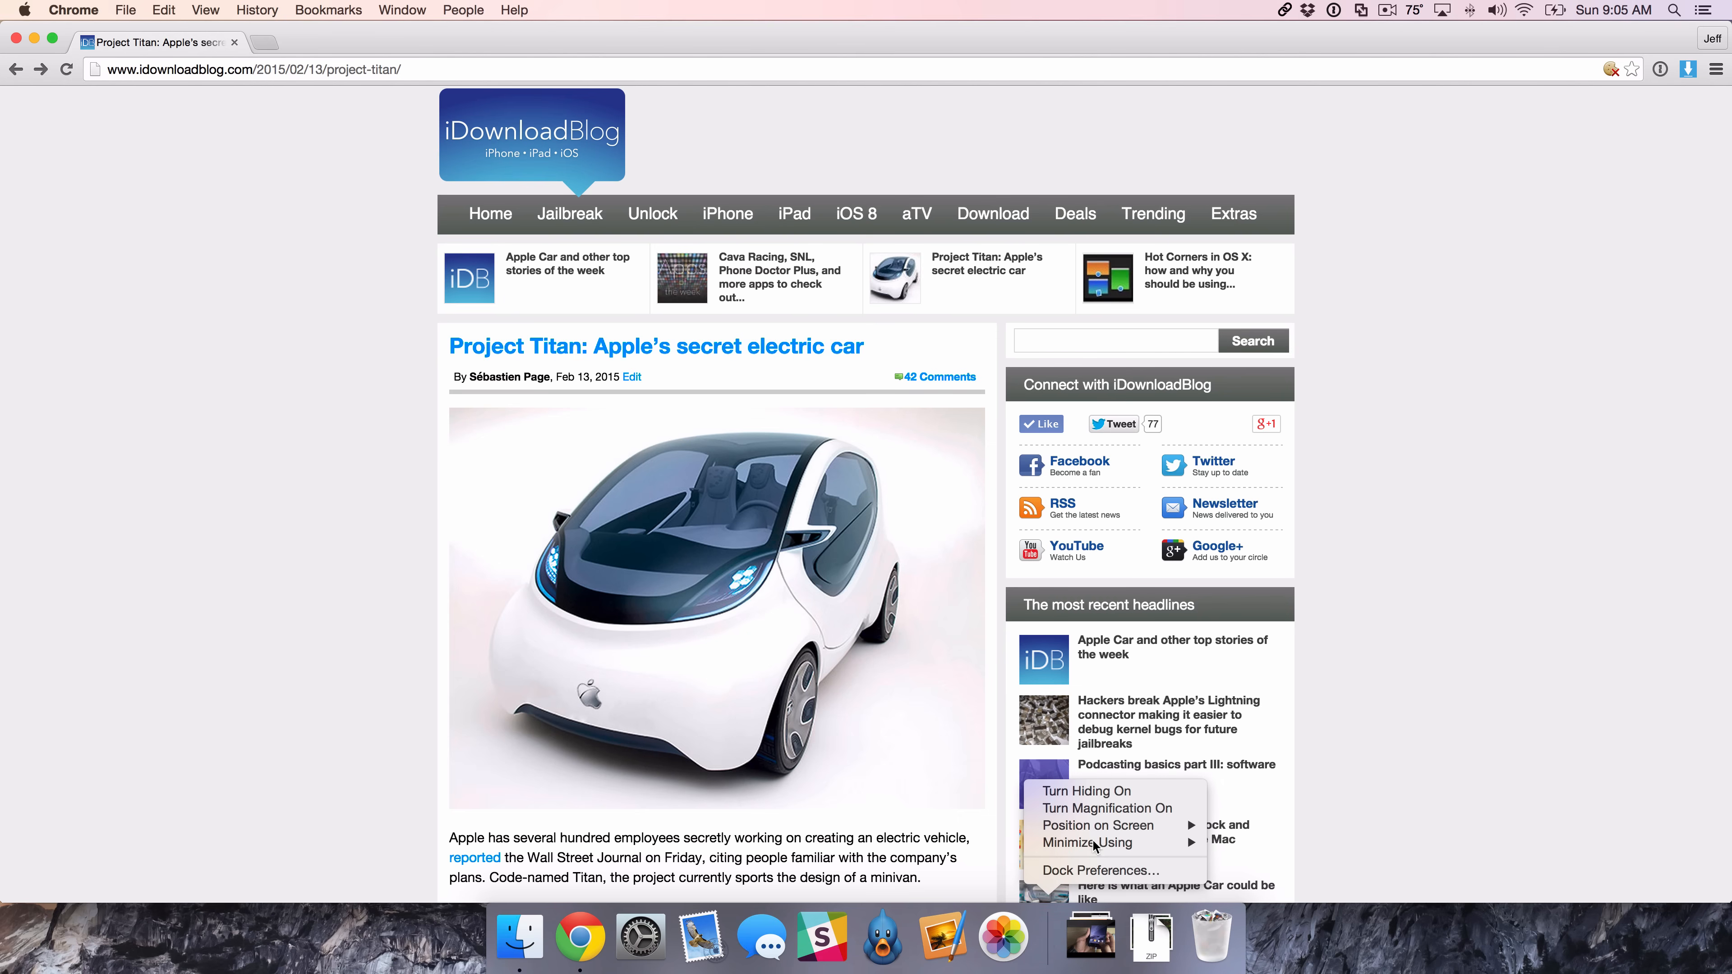
mouse_move(1100, 830)
left_click(1241, 828)
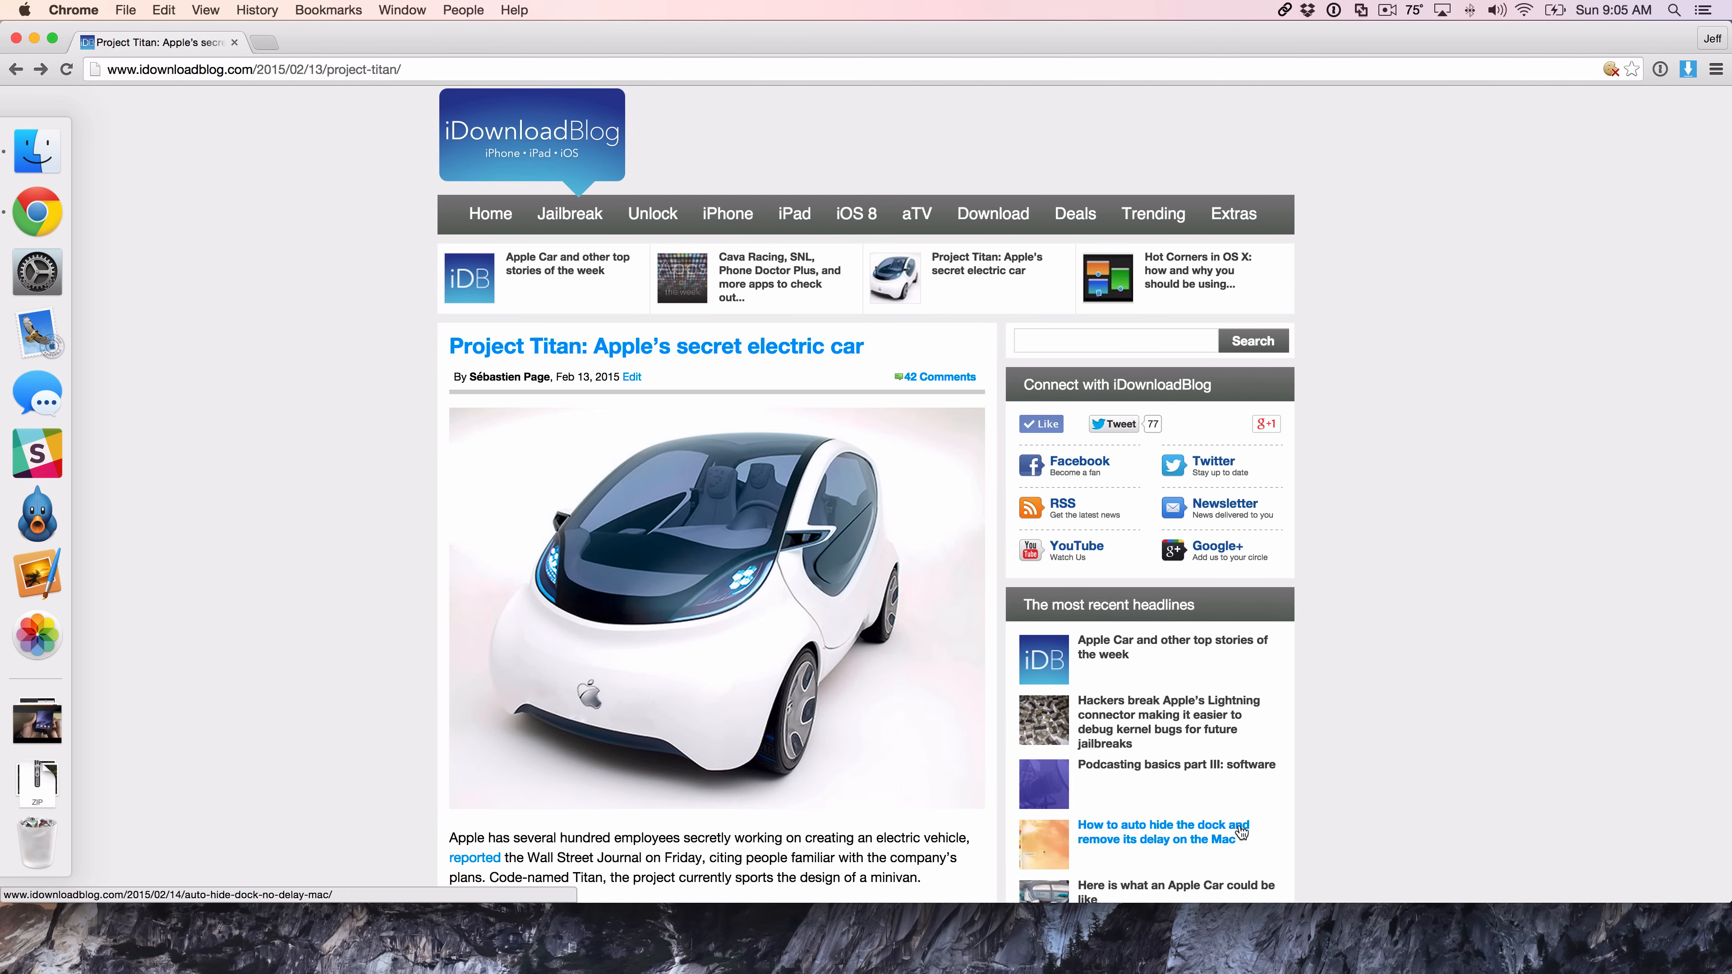
Refit the browser window beside the Dock and briefly highlight the article paragraph starting "According to the Journal"
double_click(575, 40)
double_click(591, 28)
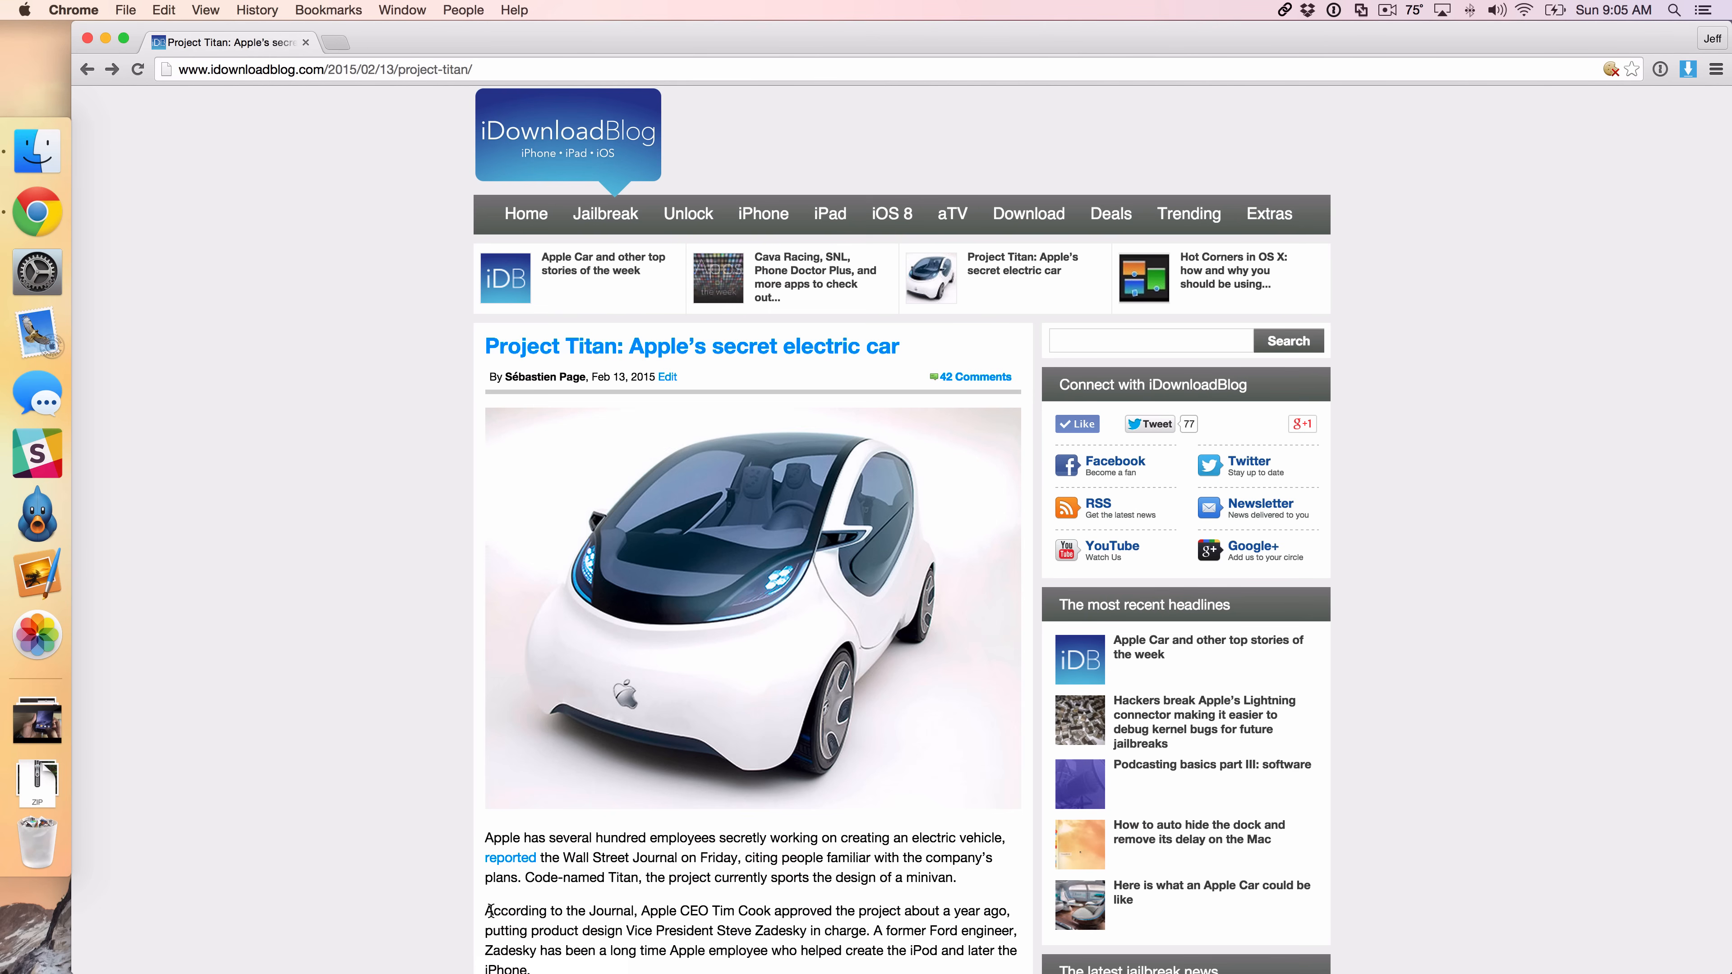
left_click_drag(485, 911, 544, 962)
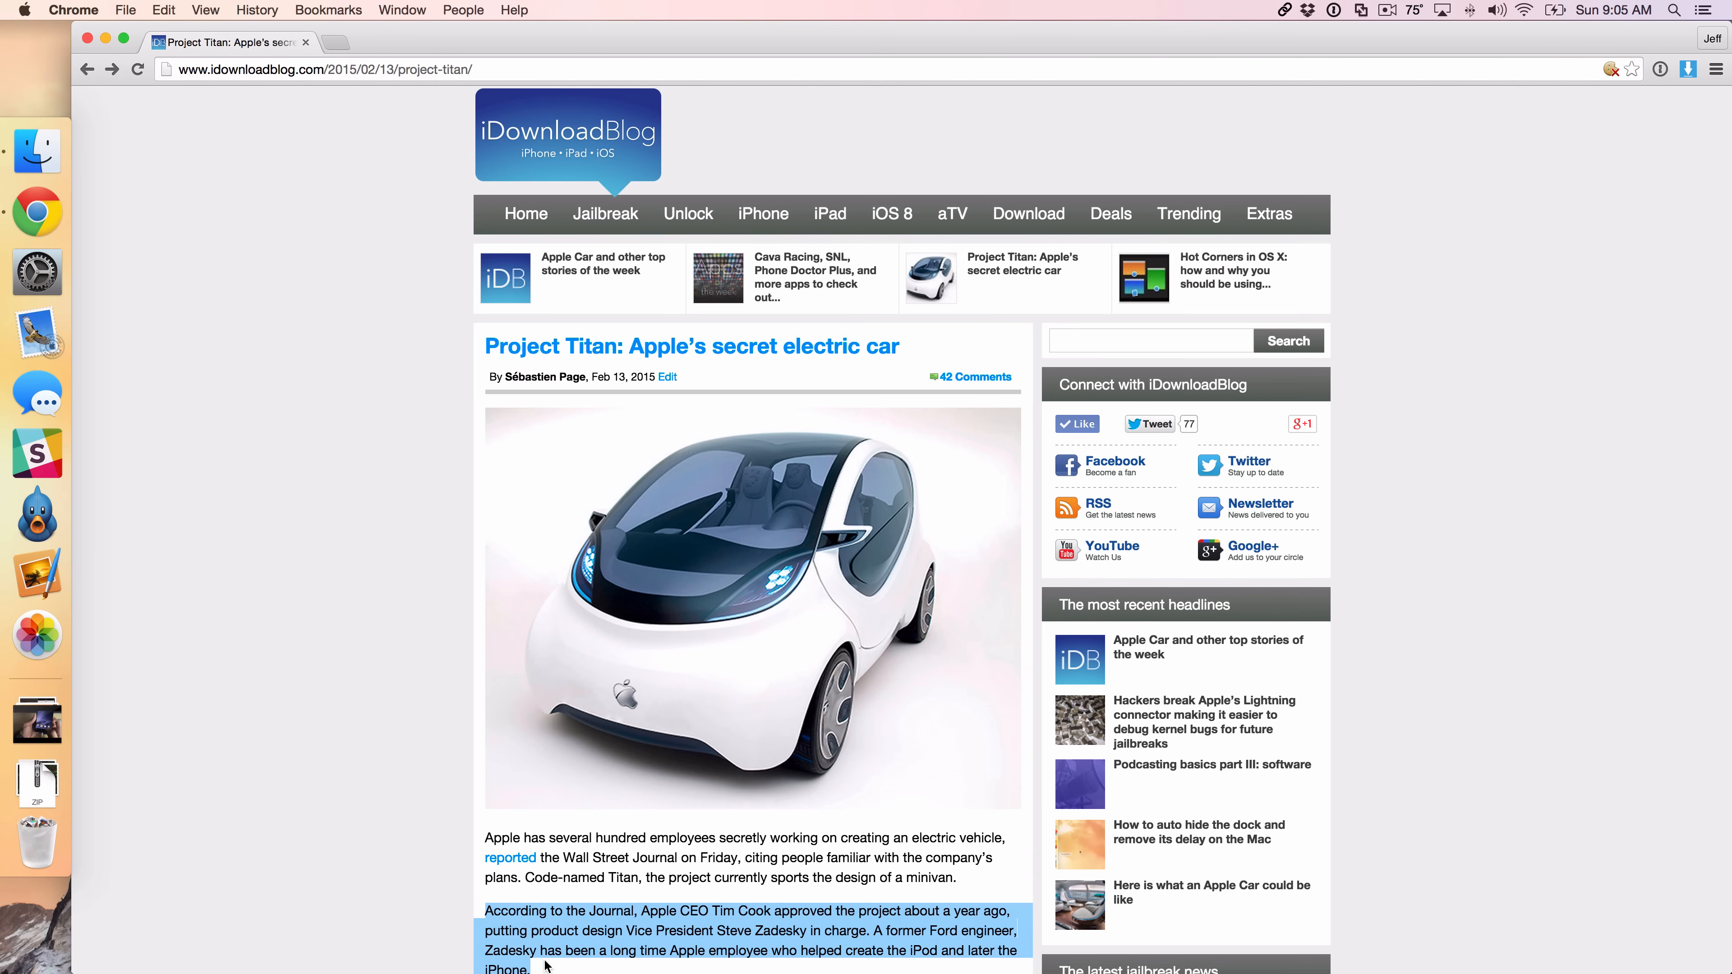
left_click(545, 959)
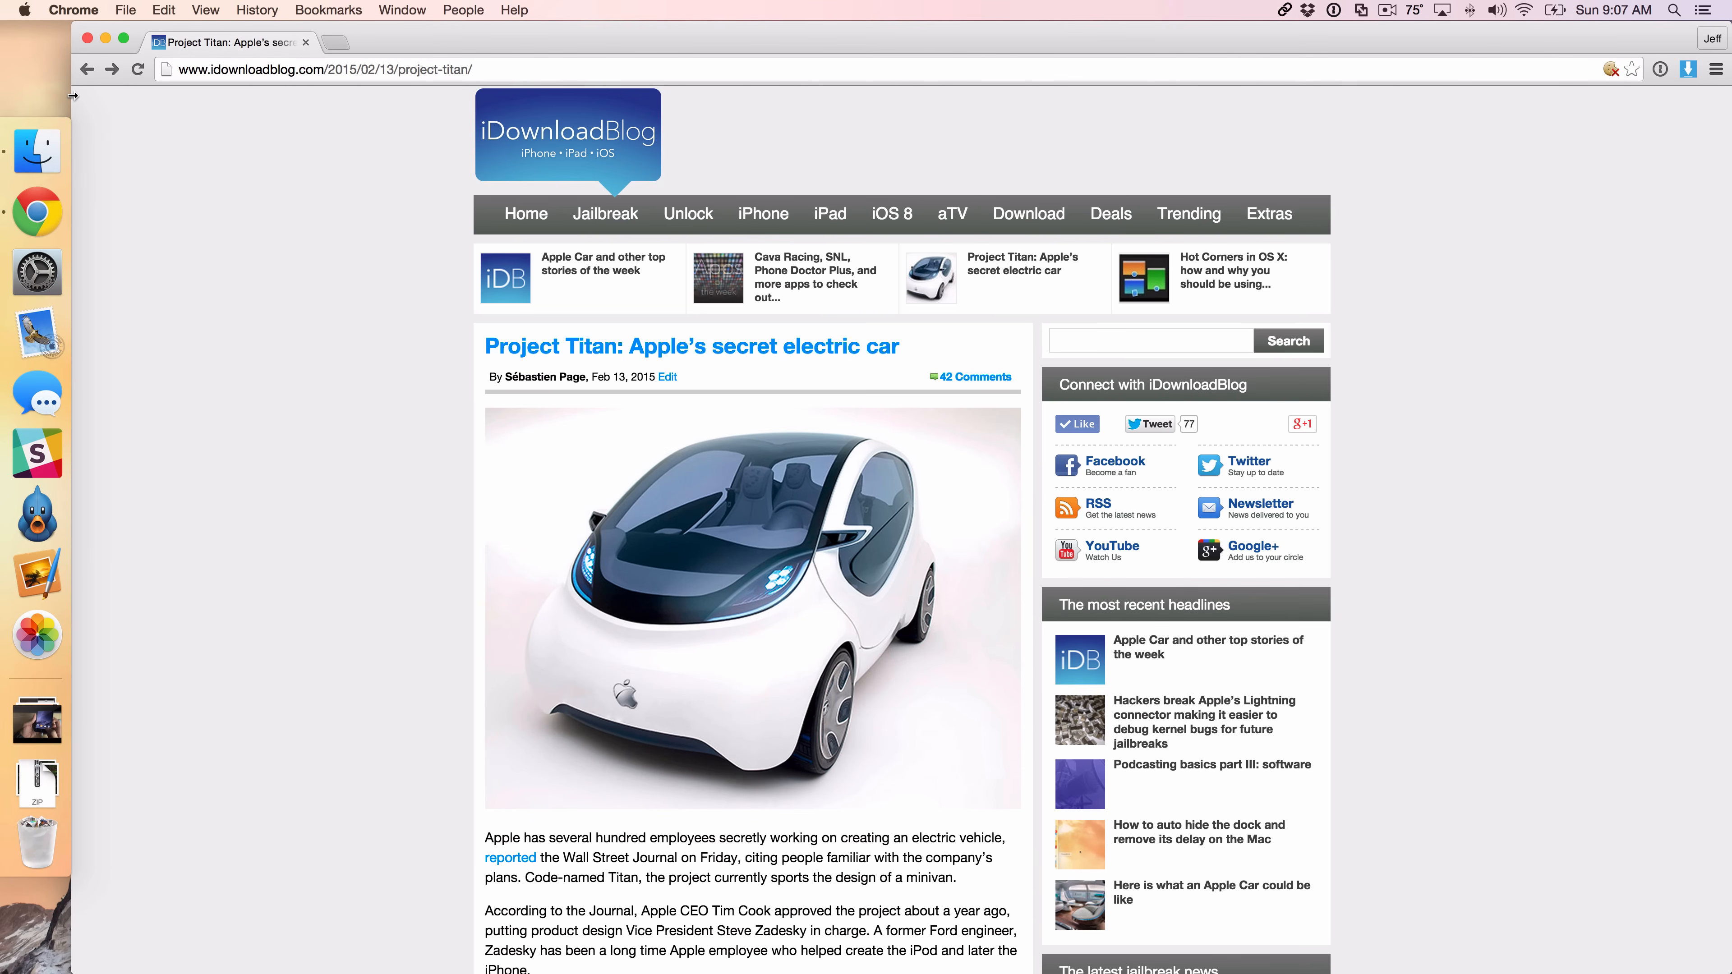
Narrow the browser window to about half the screen width and widen it back to the Dock's edge
left_click_drag(109, 97, 860, 150)
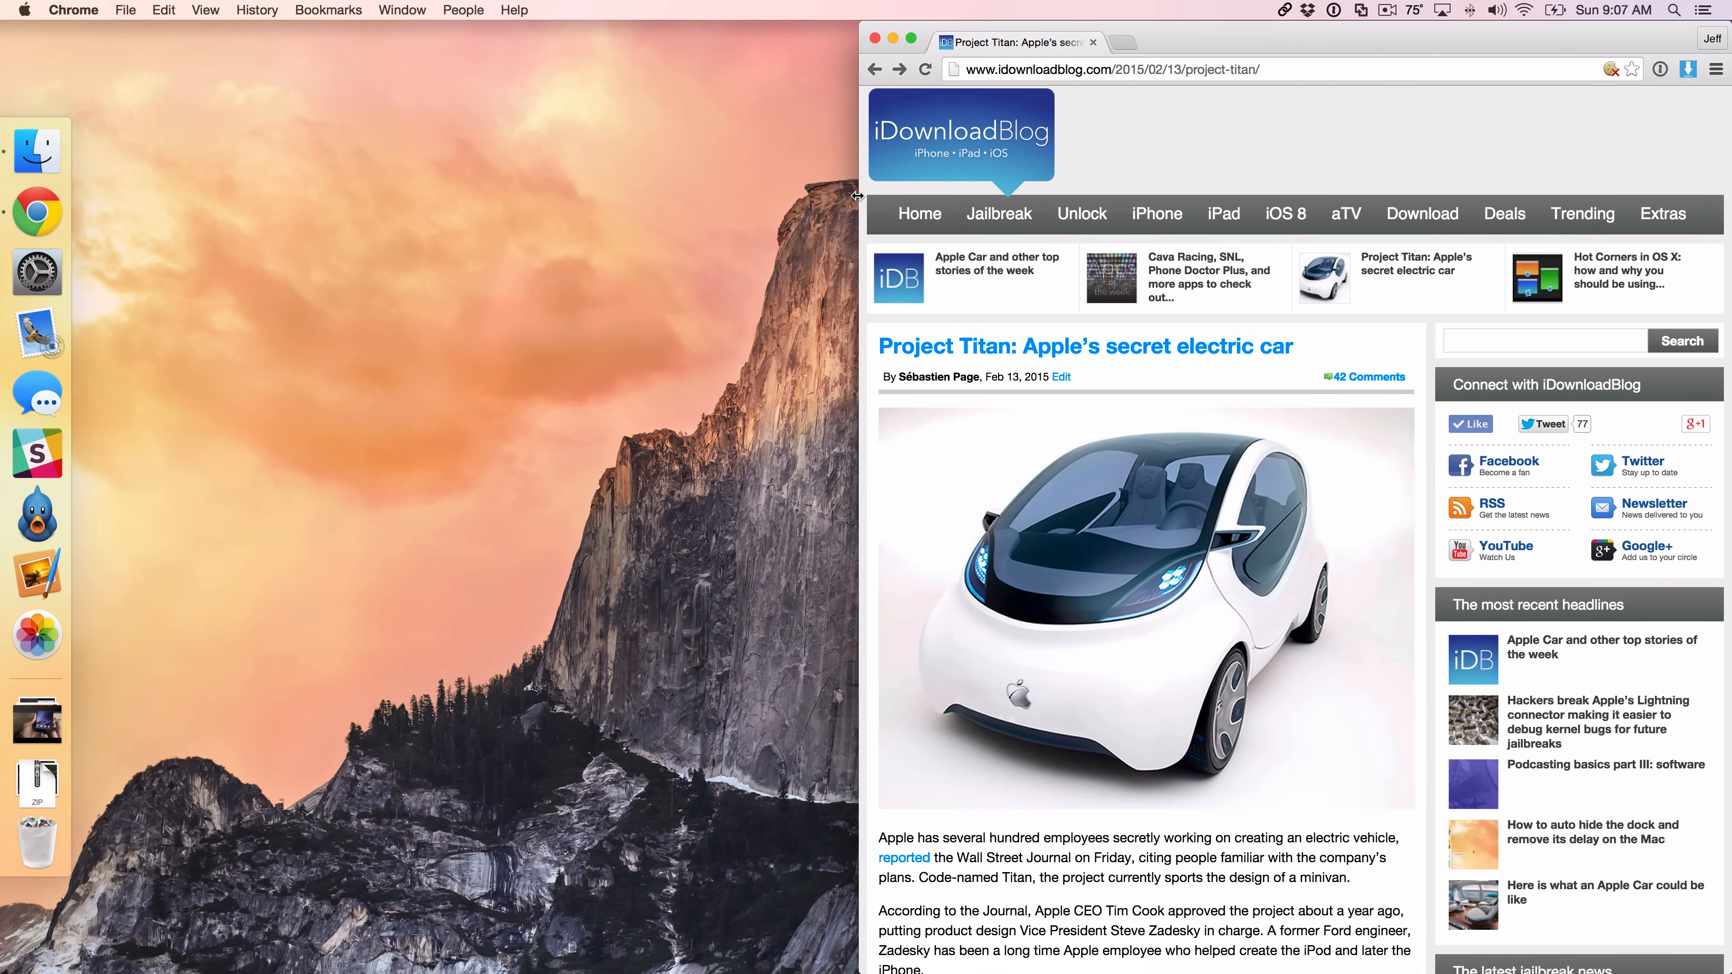
left_click_drag(857, 204, 51, 218)
mouse_move(51, 218)
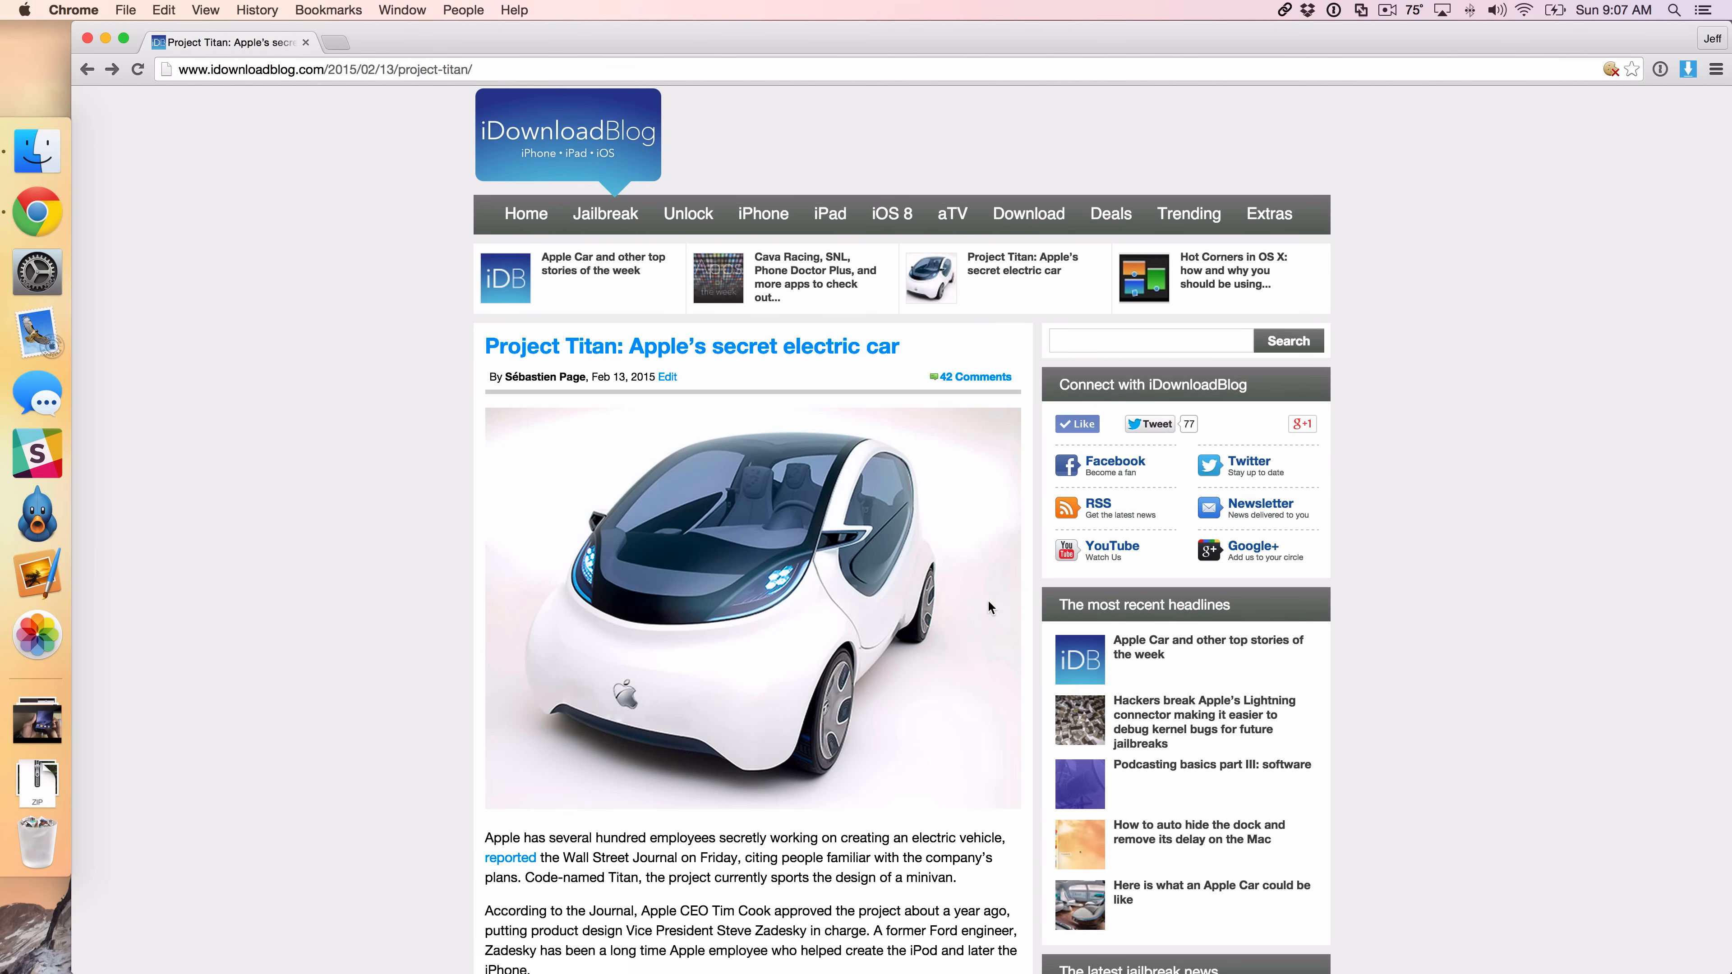
Set the Dock's position on screen to Bottom and refit the browser window above it
right_click(37, 679)
mouse_move(212, 648)
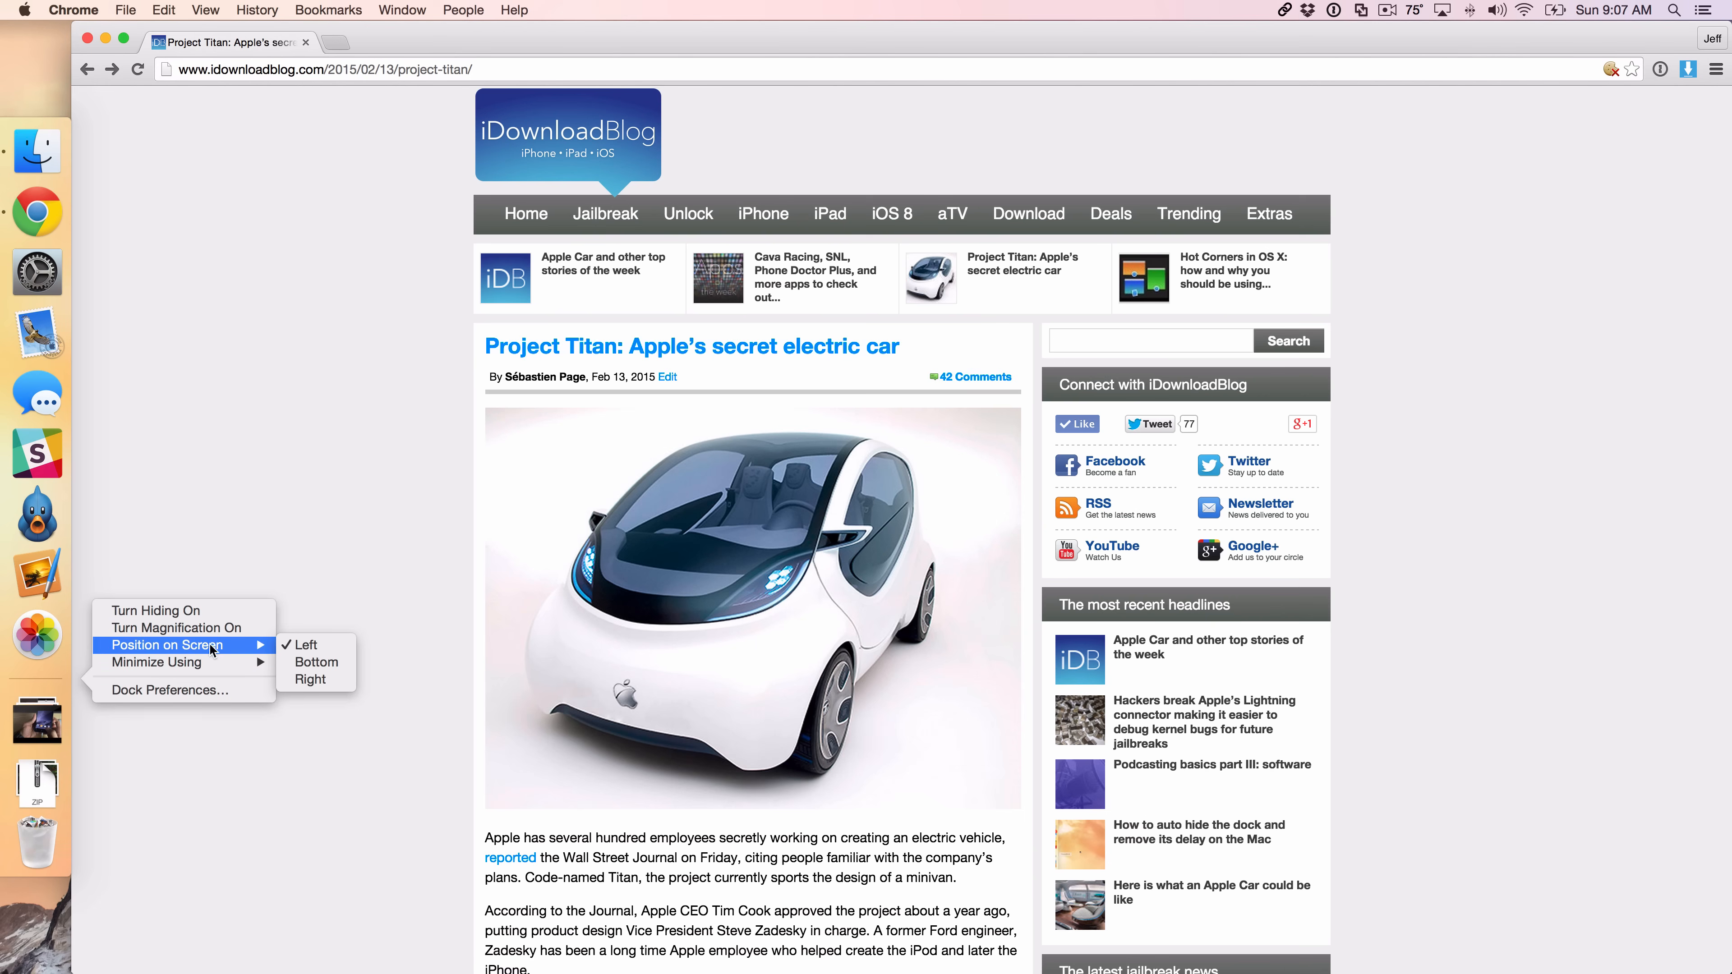
left_click(357, 652)
right_click(37, 679)
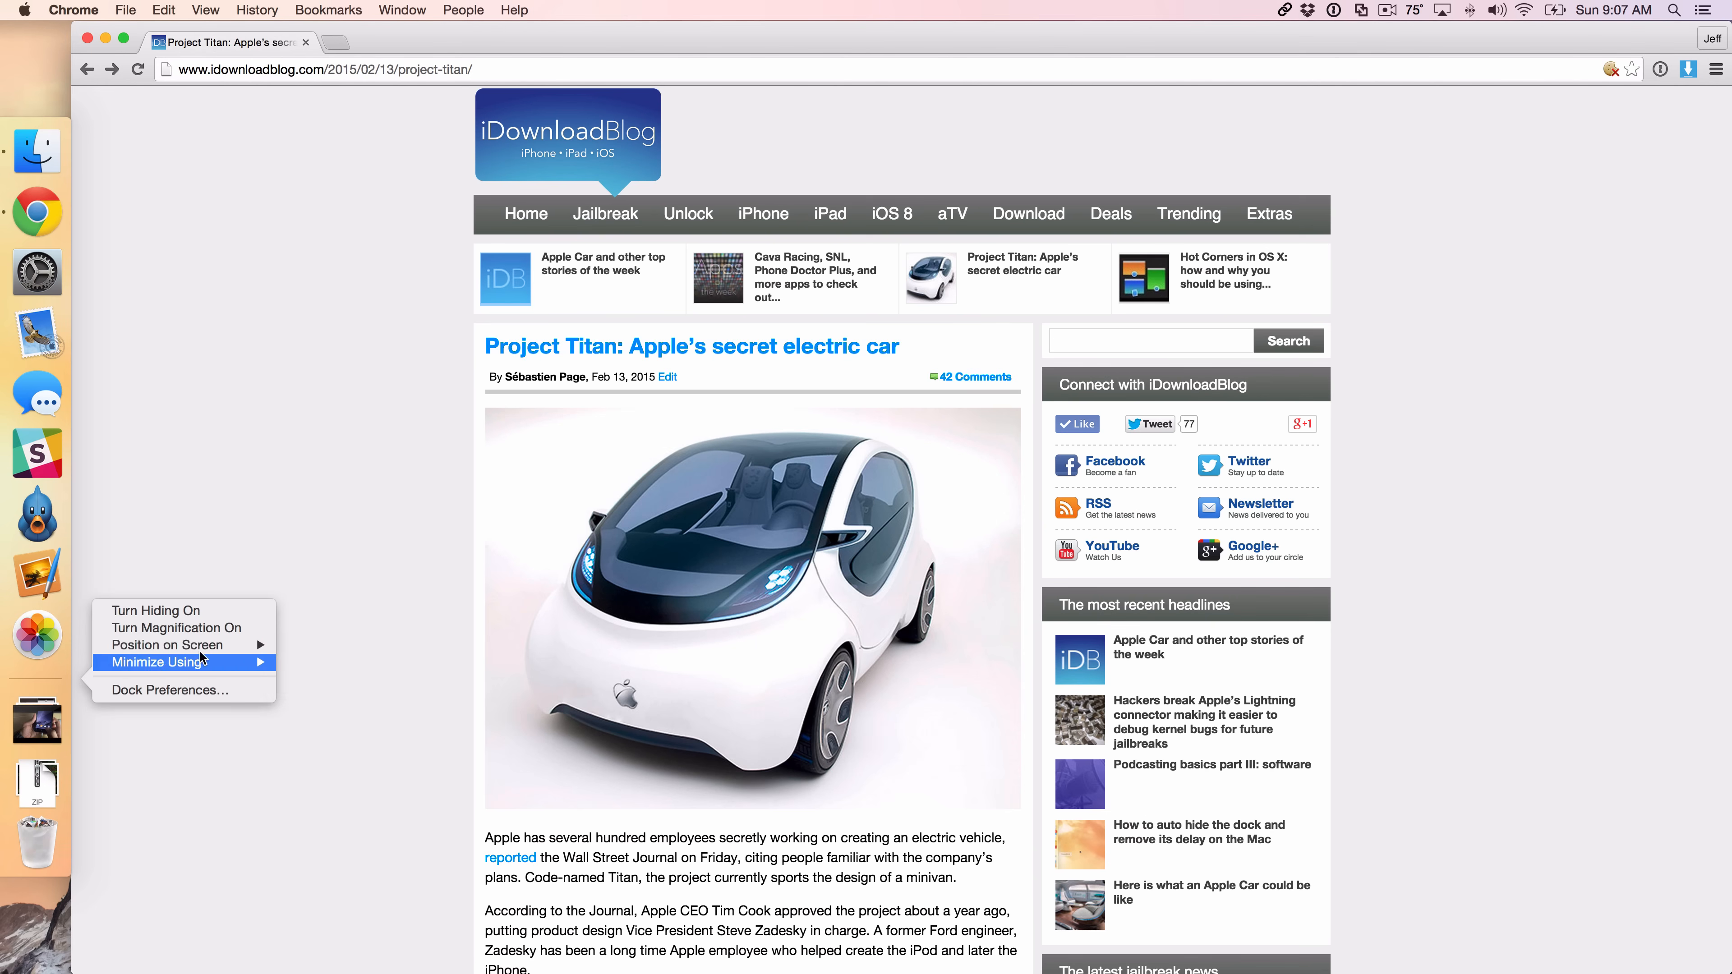
mouse_move(240, 648)
left_click(320, 662)
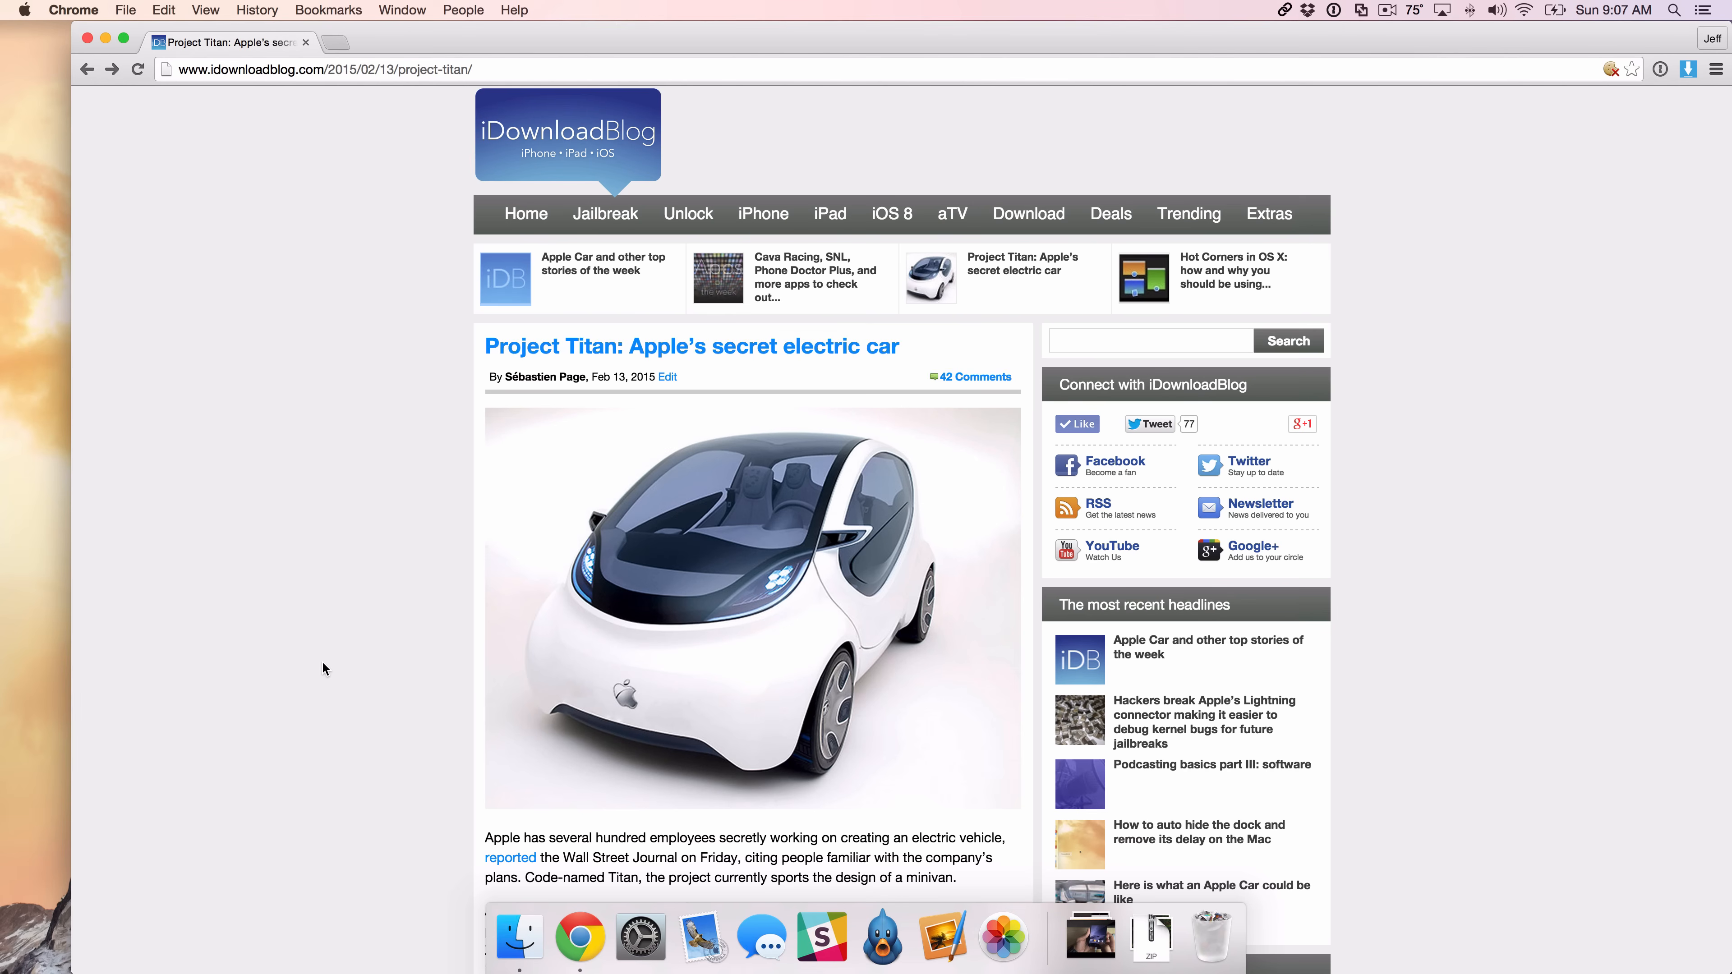
double_click(688, 34)
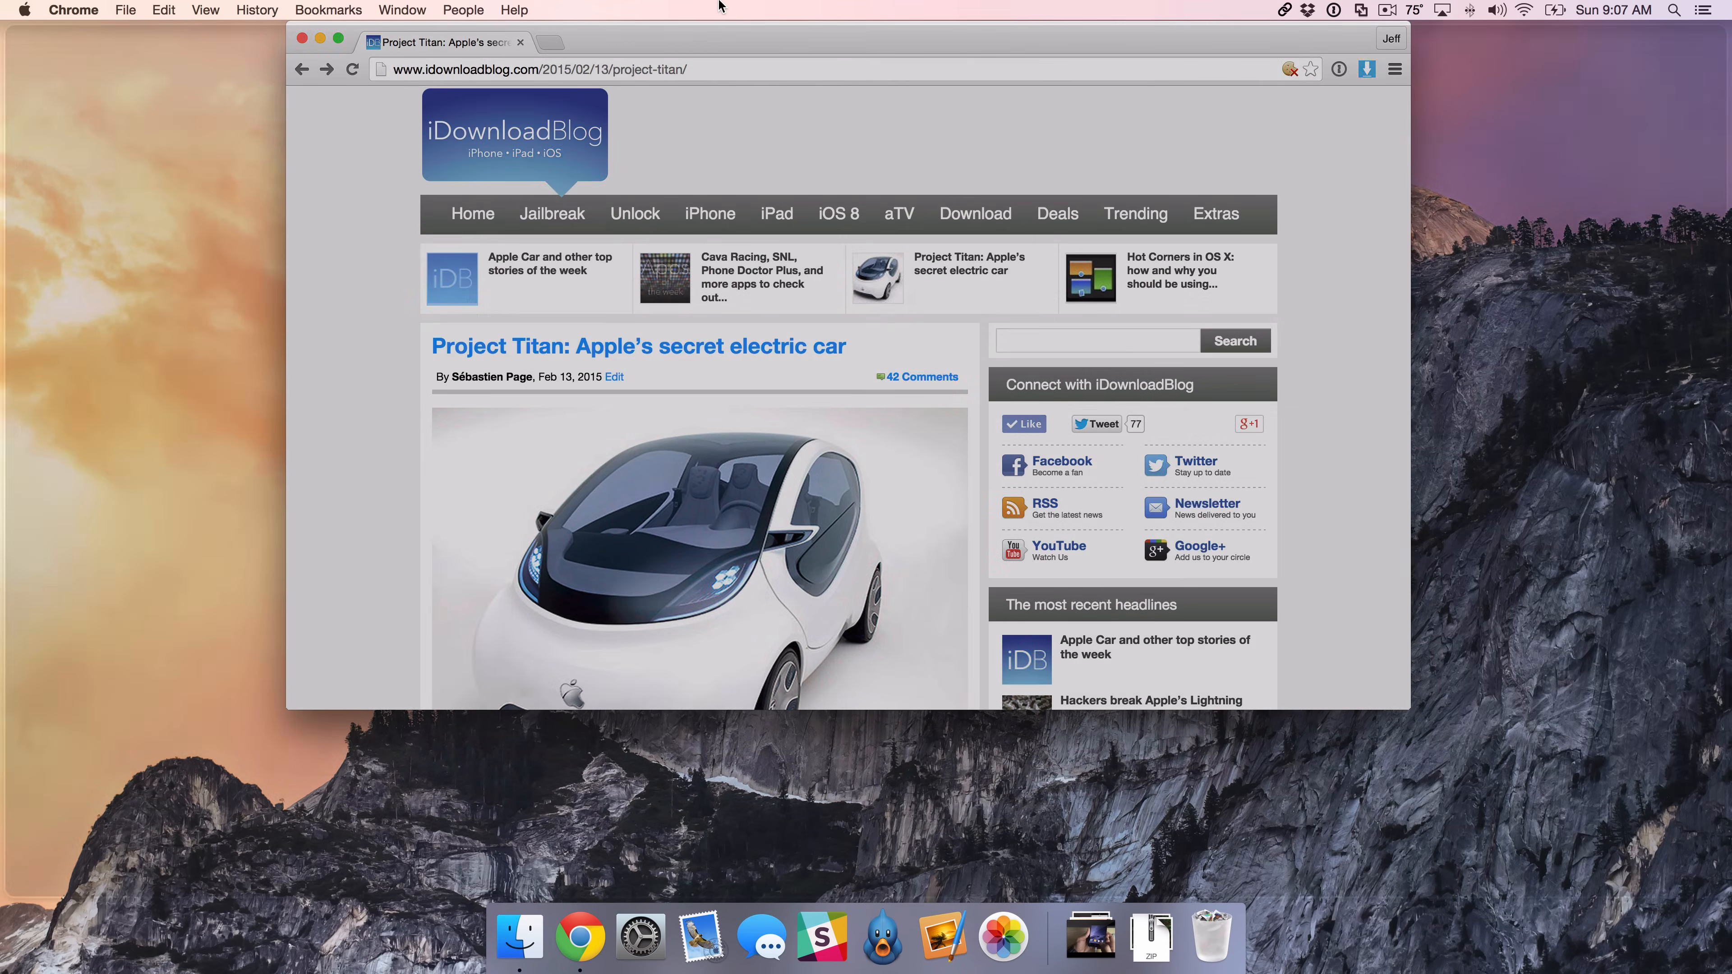
double_click(713, 38)
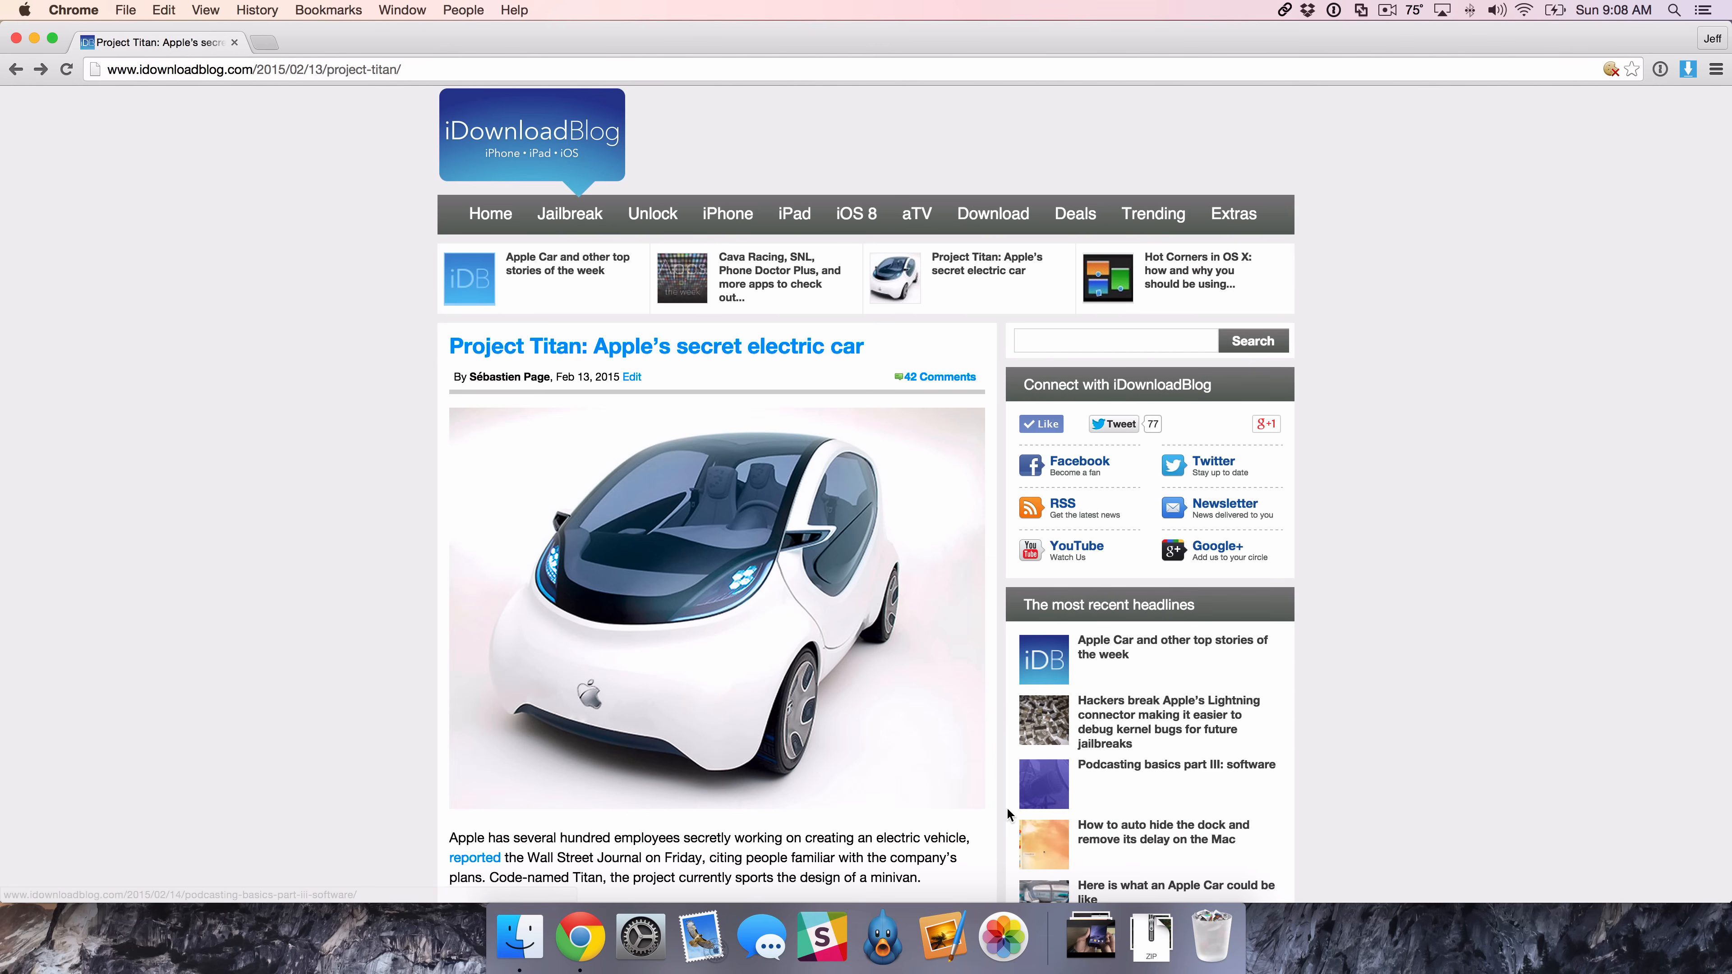
Set the Dock's position on screen to Left and restore the browser window to its smaller size
right_click(1047, 936)
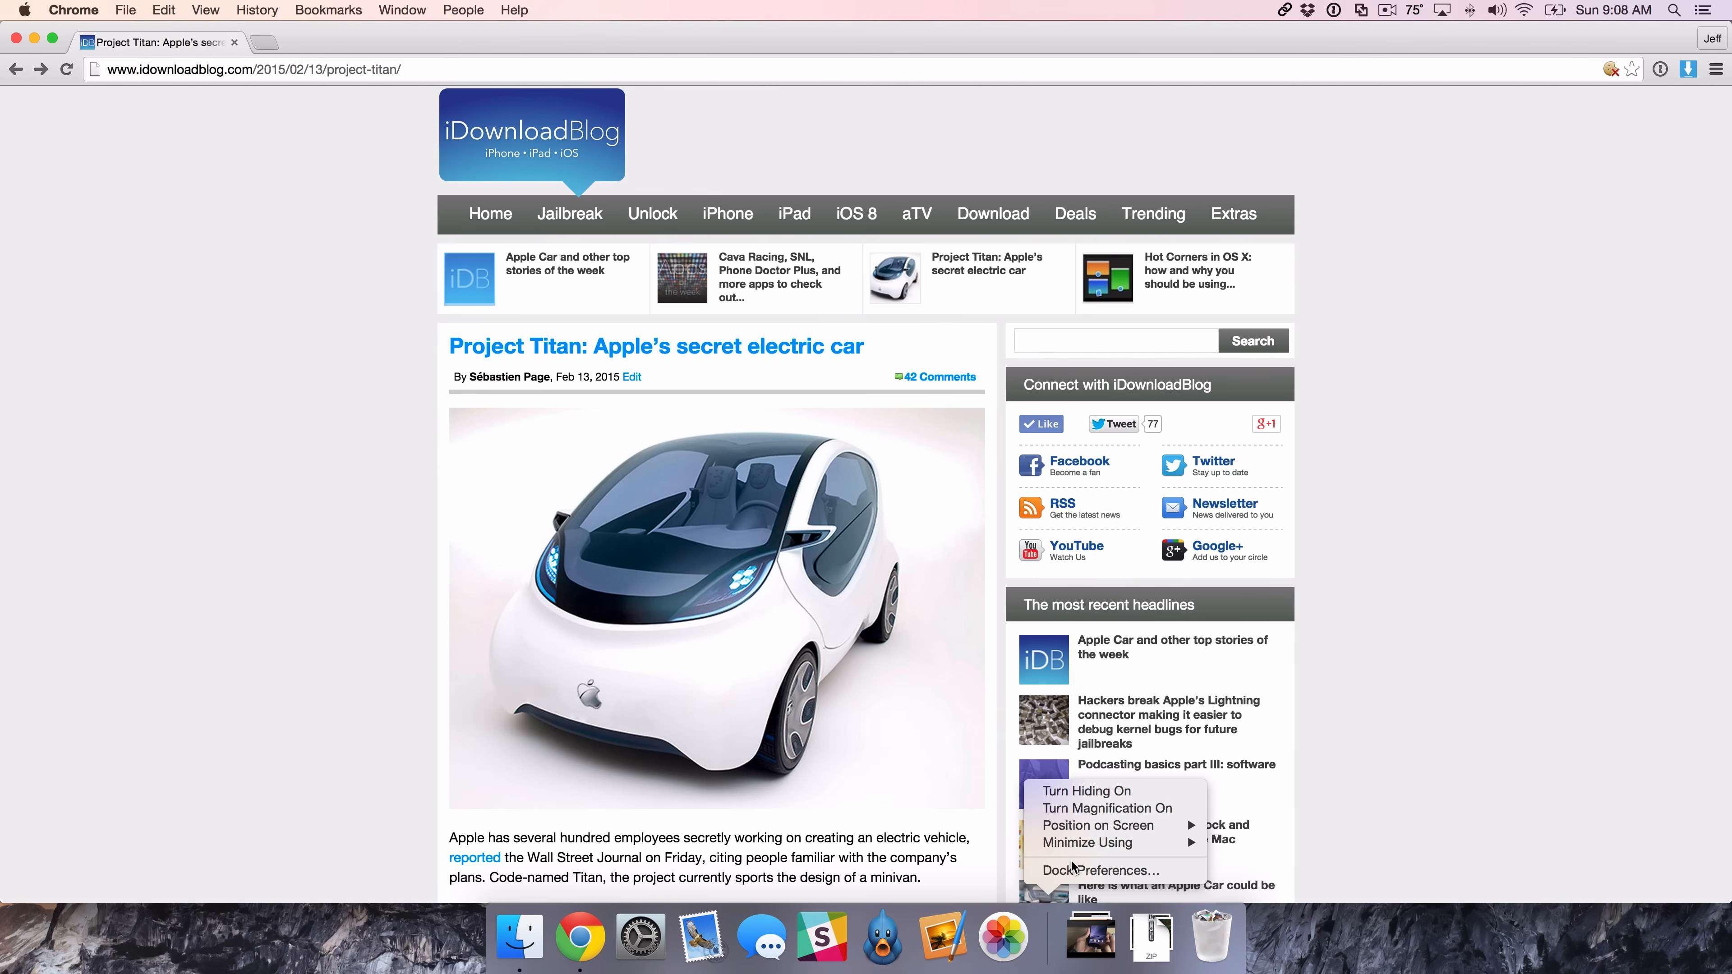
mouse_move(1095, 829)
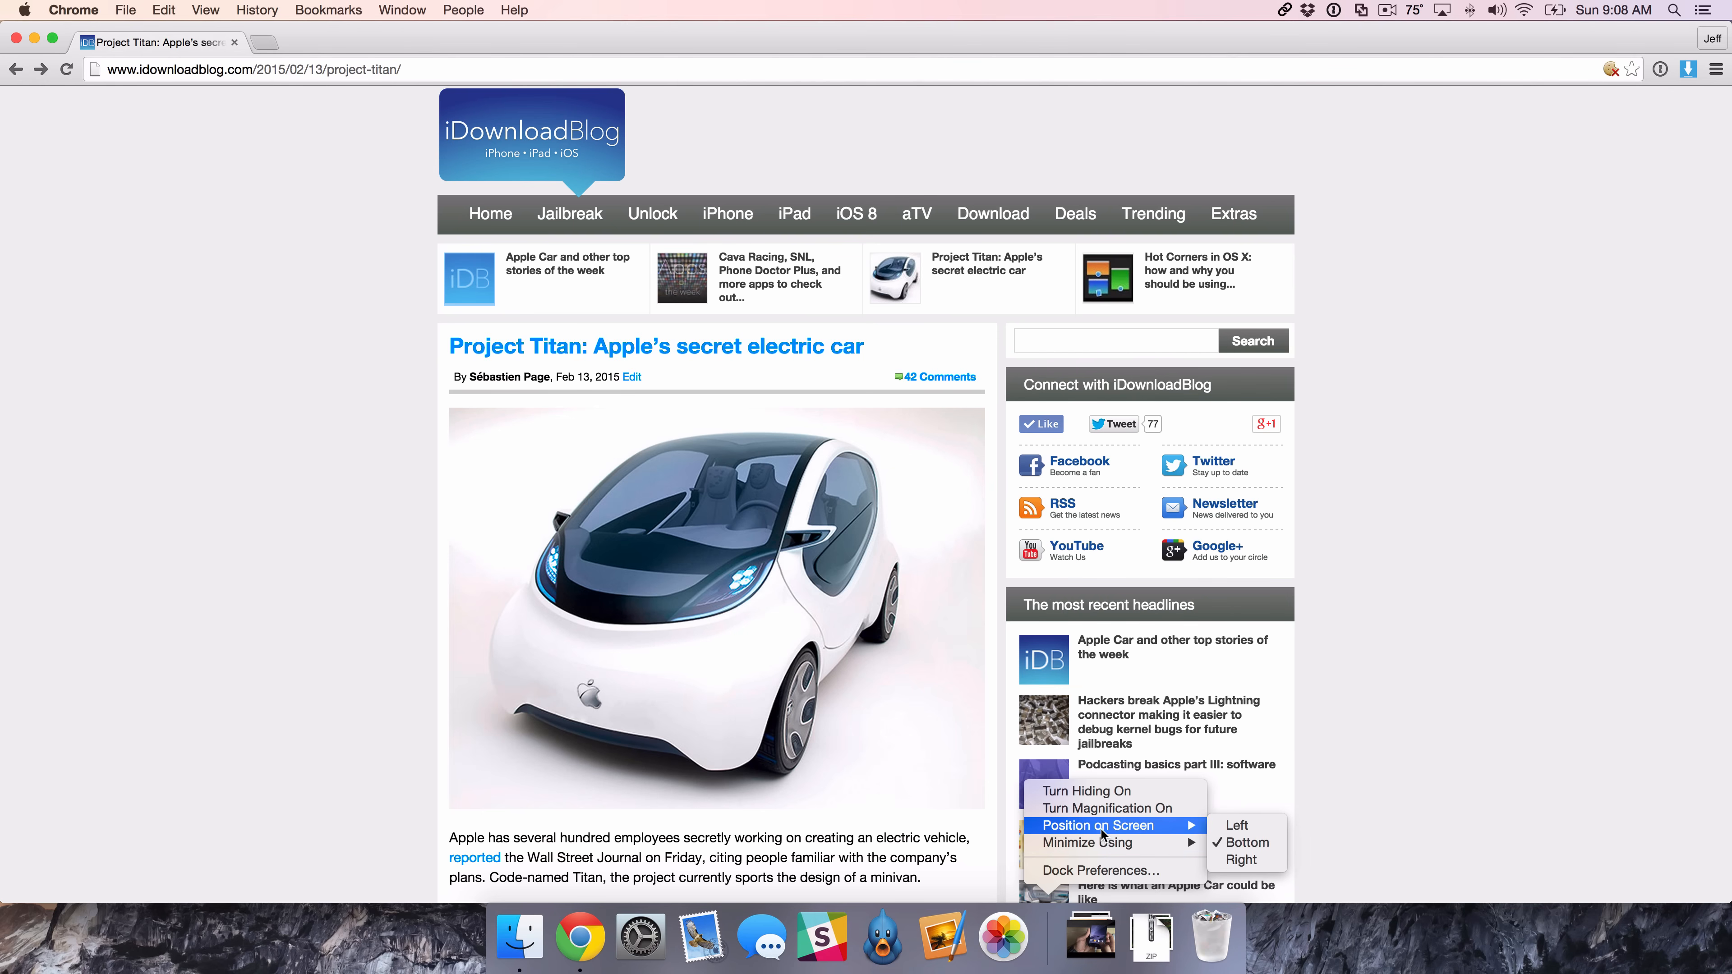
left_click(1237, 827)
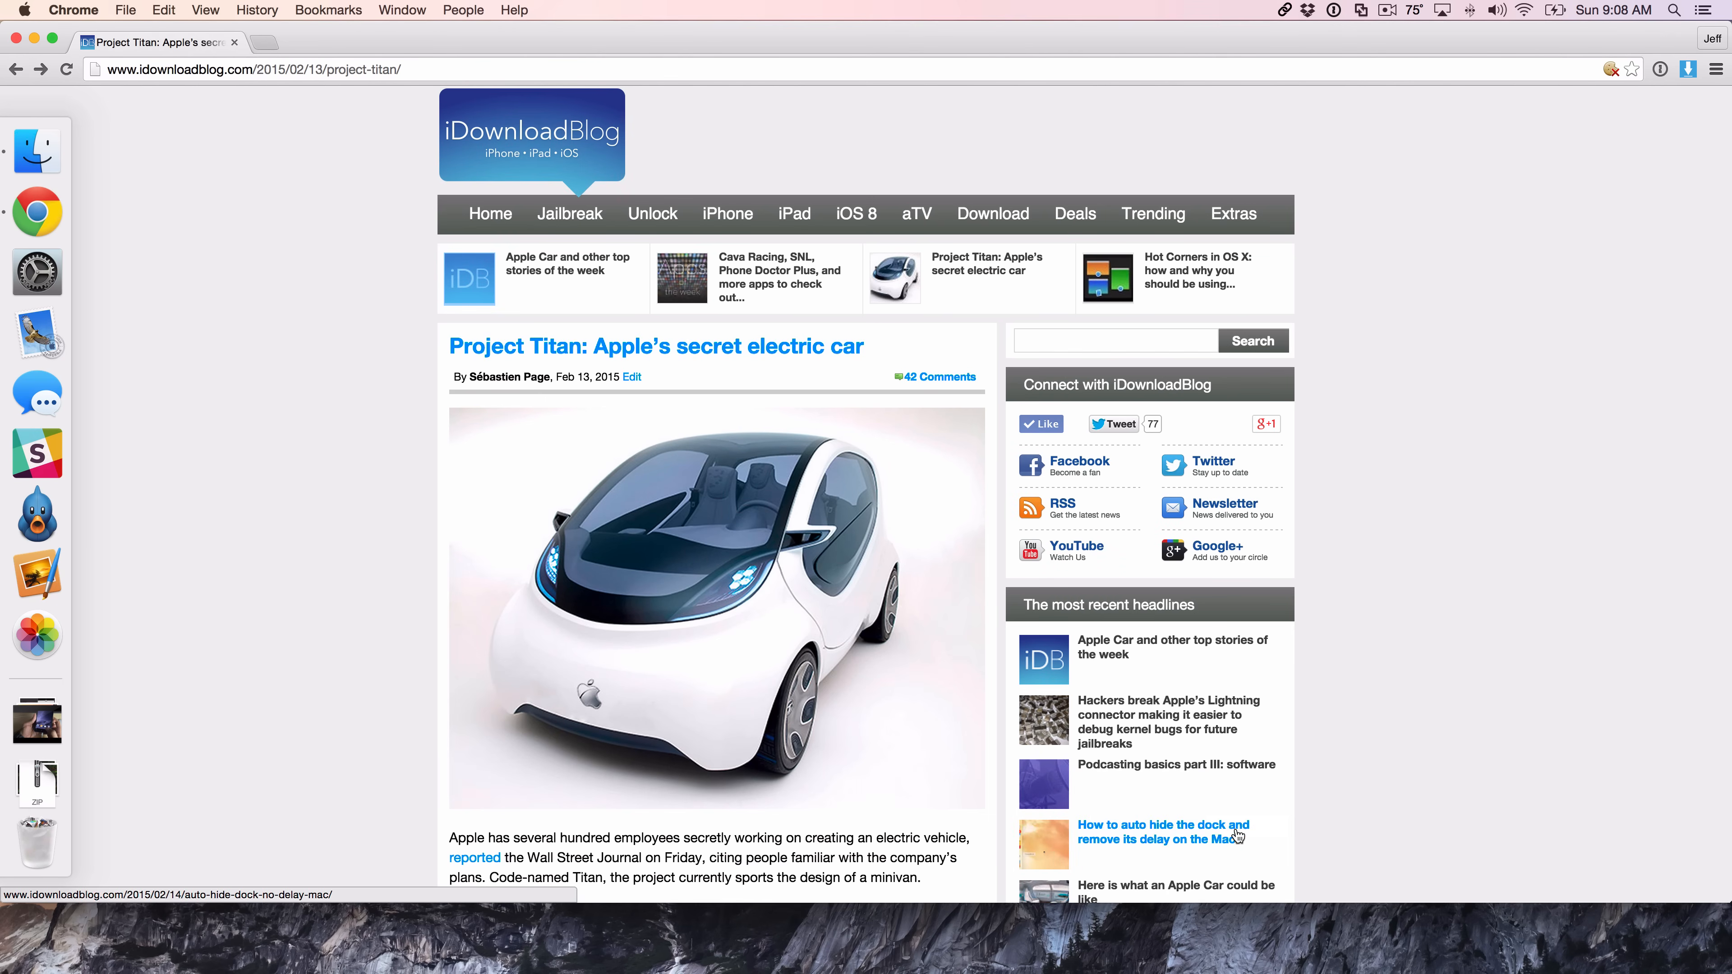
double_click(331, 45)
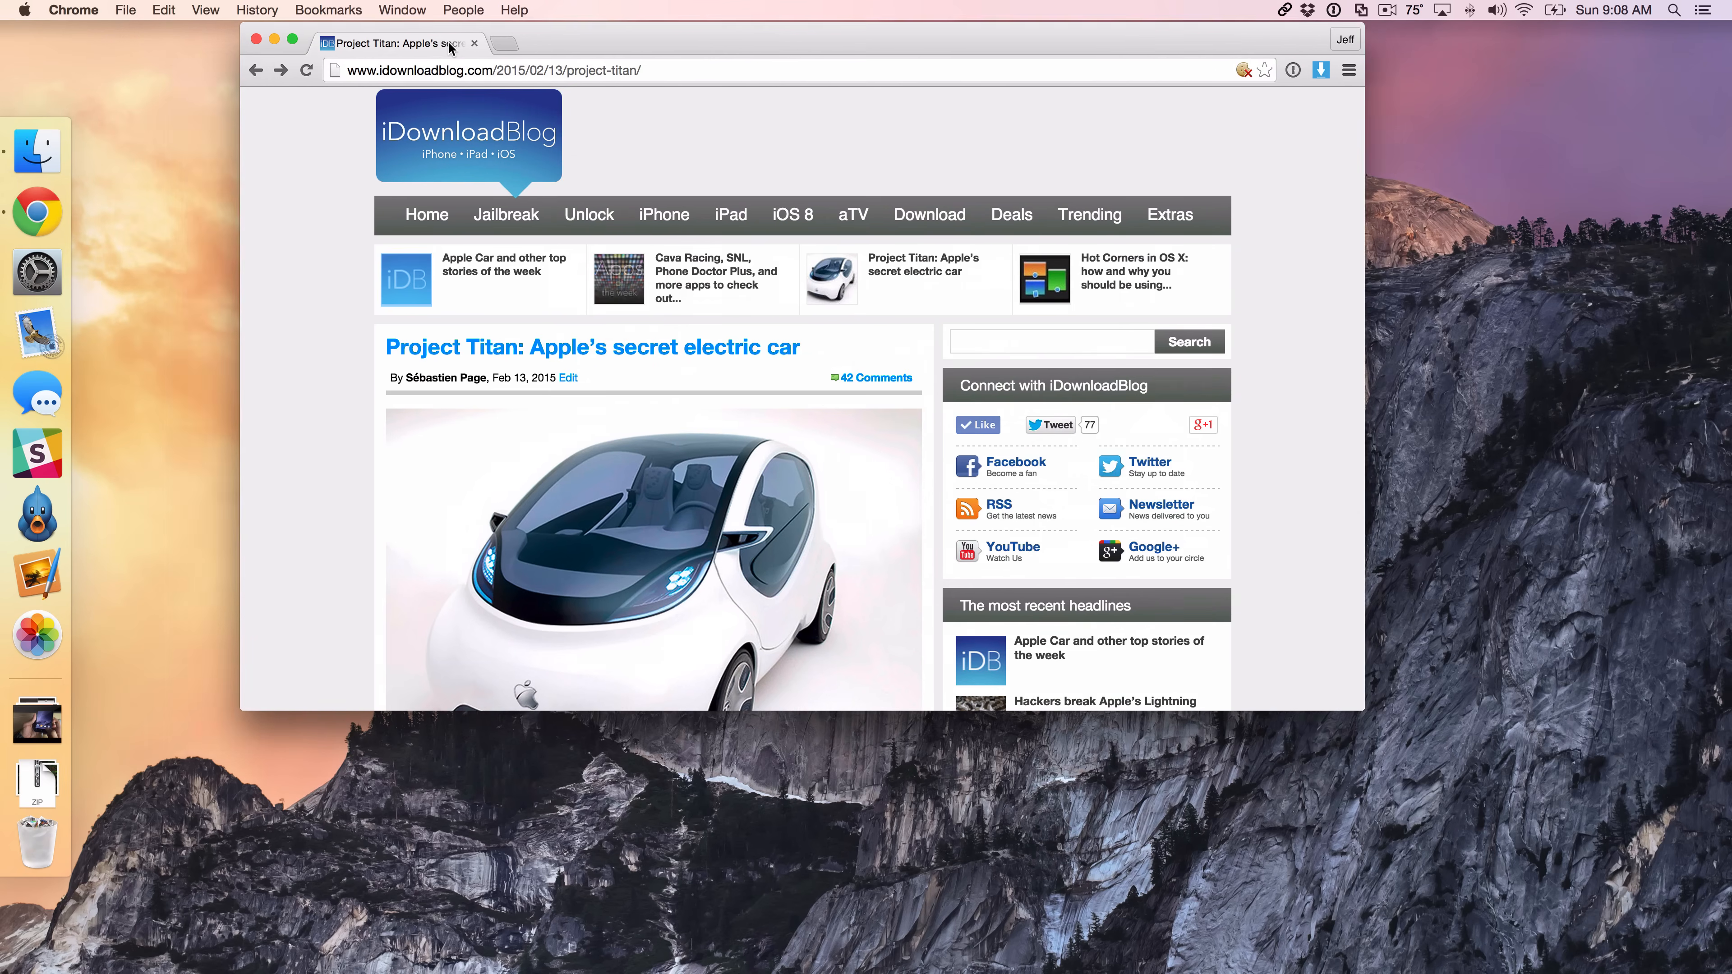
In the Dock settings of System Preferences, switch the screen position to Bottom and back to Left, and close the window
left_click(35, 273)
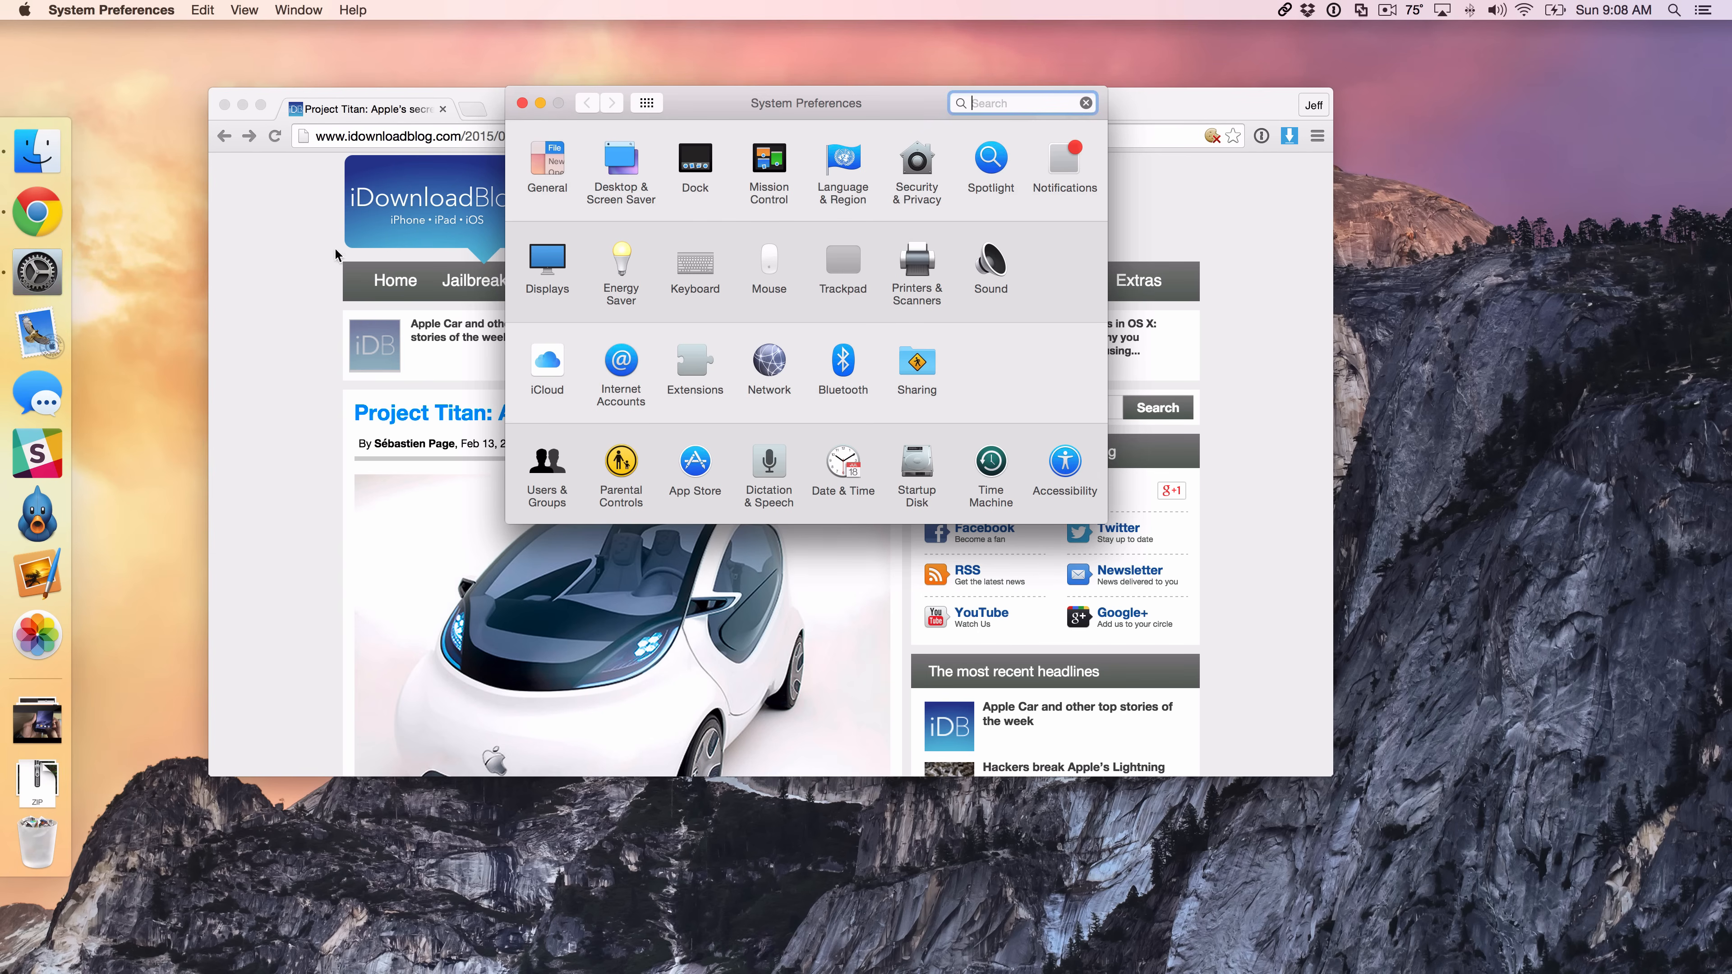
left_click(709, 167)
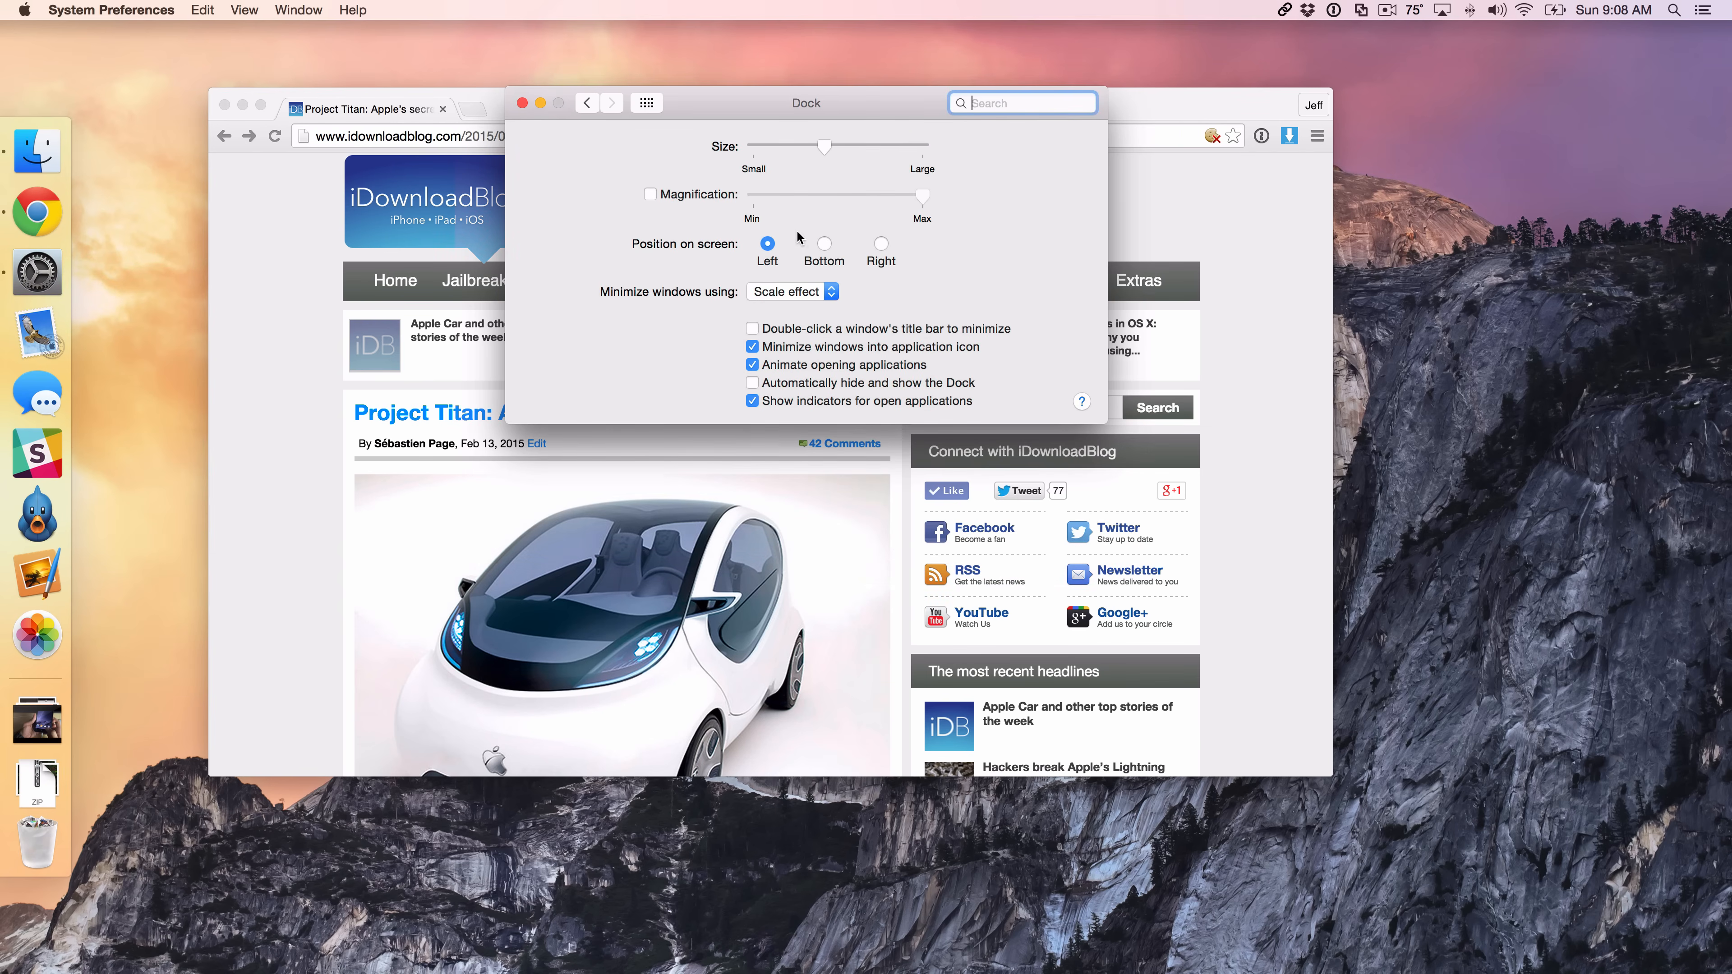
left_click(824, 243)
left_click(765, 252)
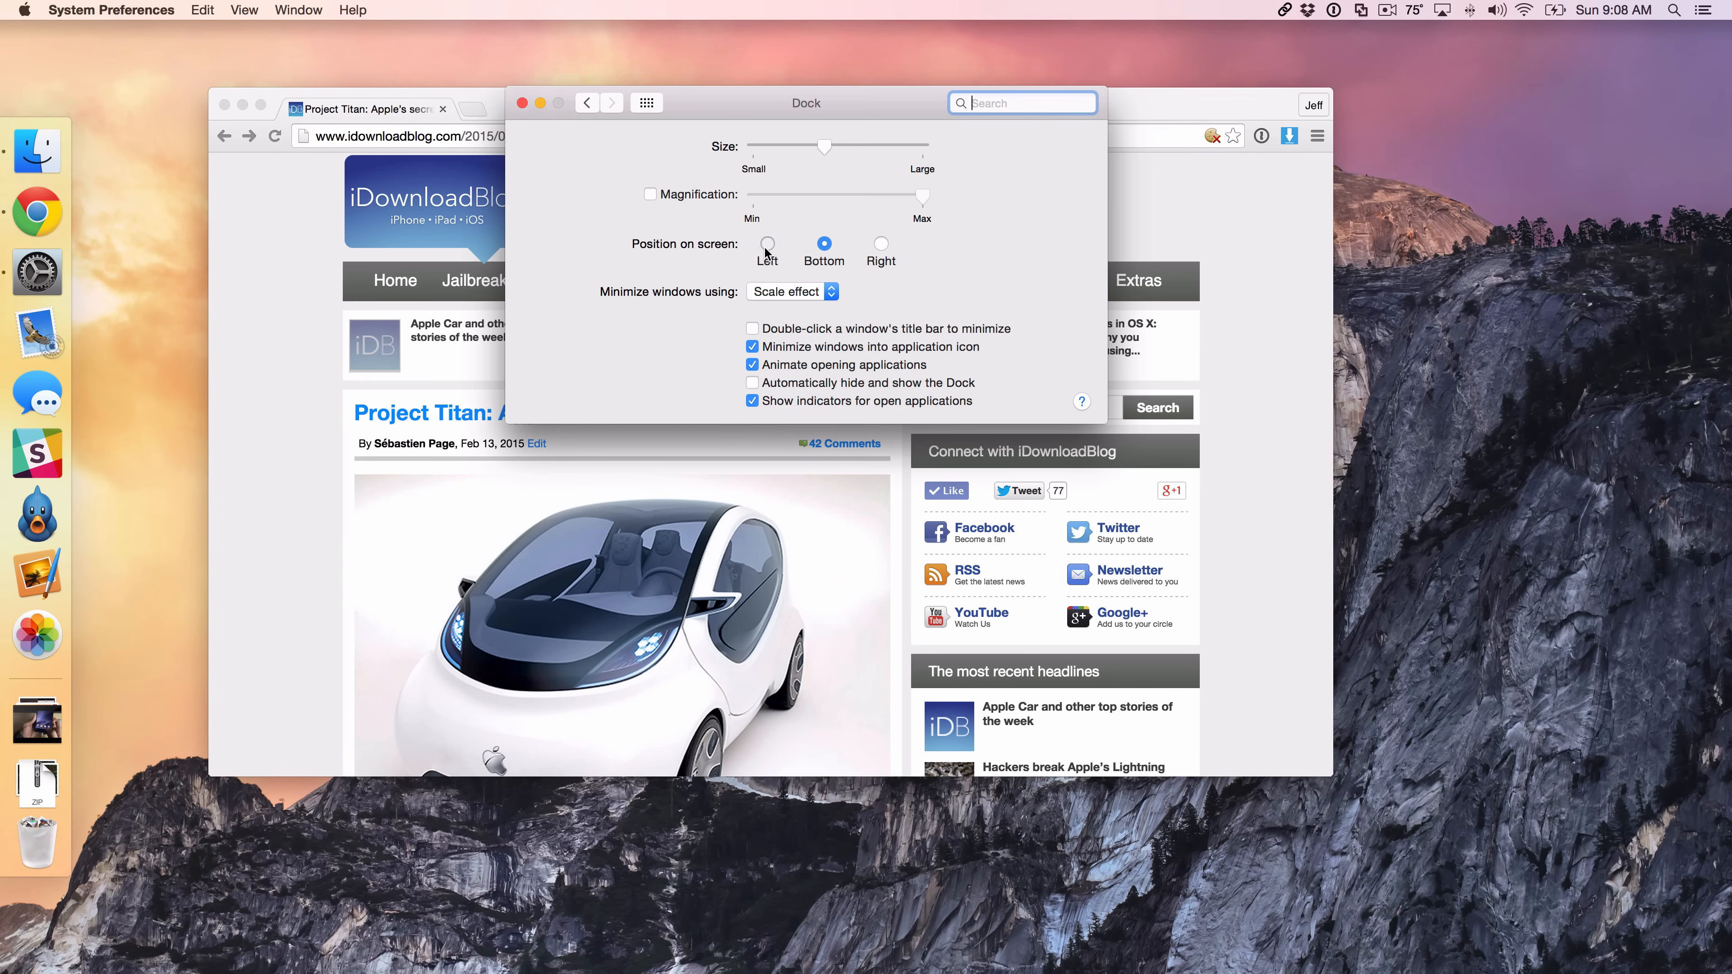
left_click(521, 102)
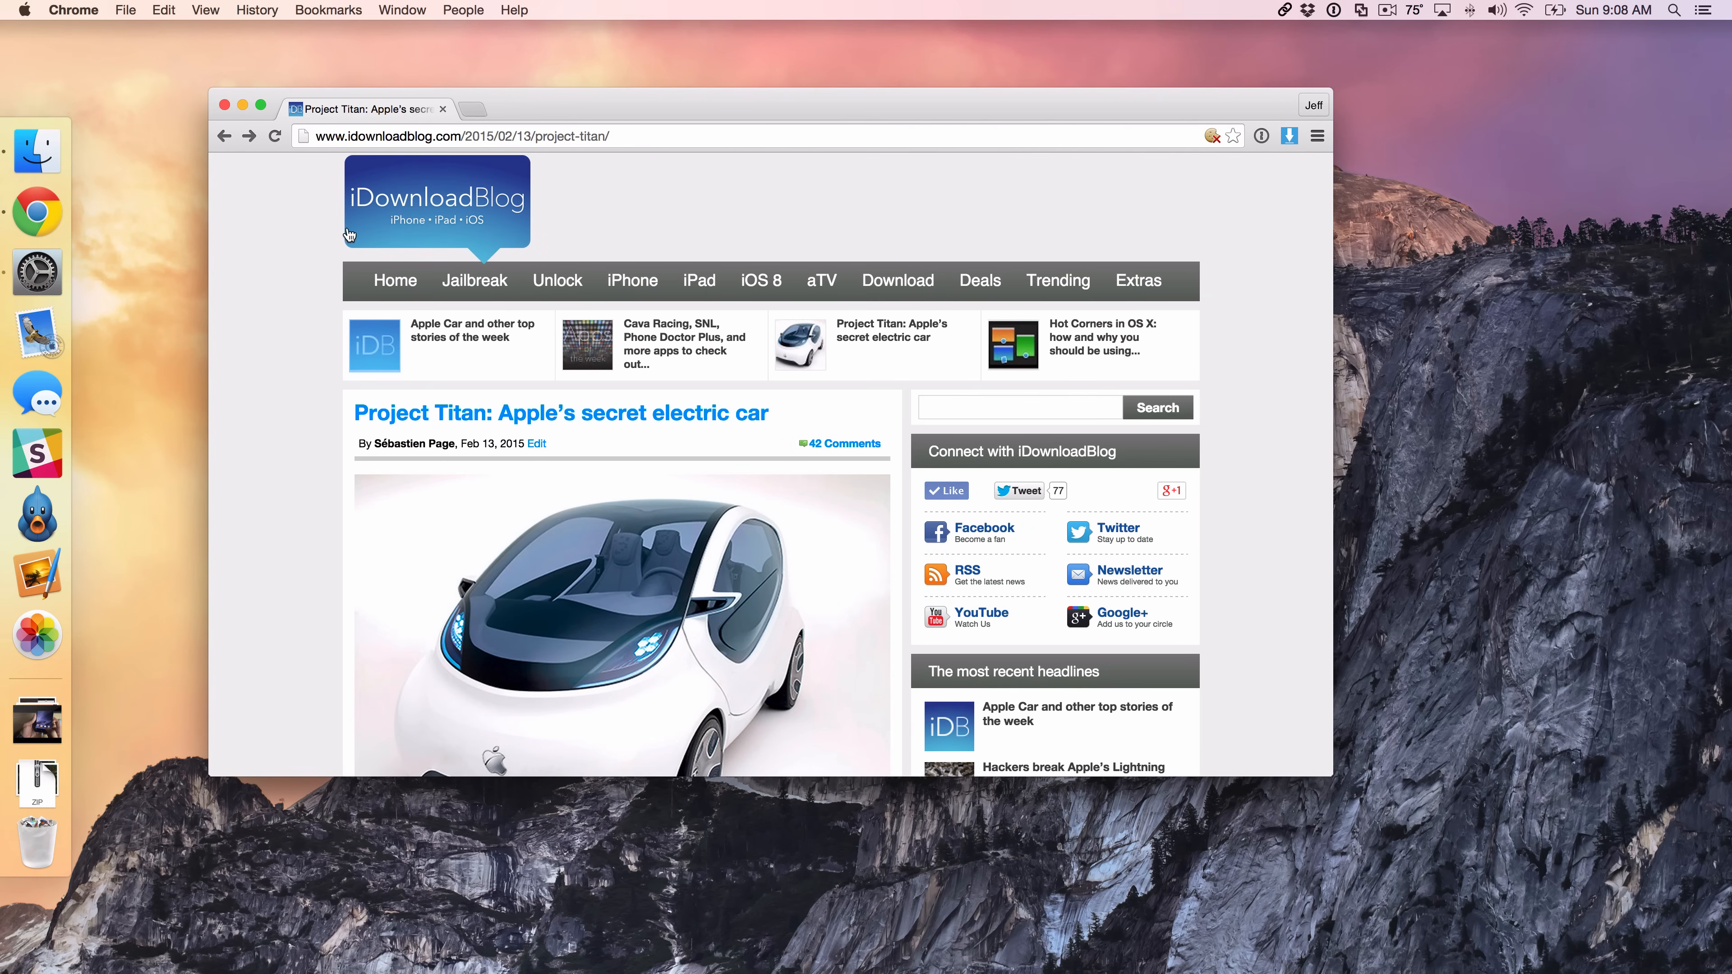
Open the Dock preferences directly from the Dock itself and close them without changes
right_click(45, 678)
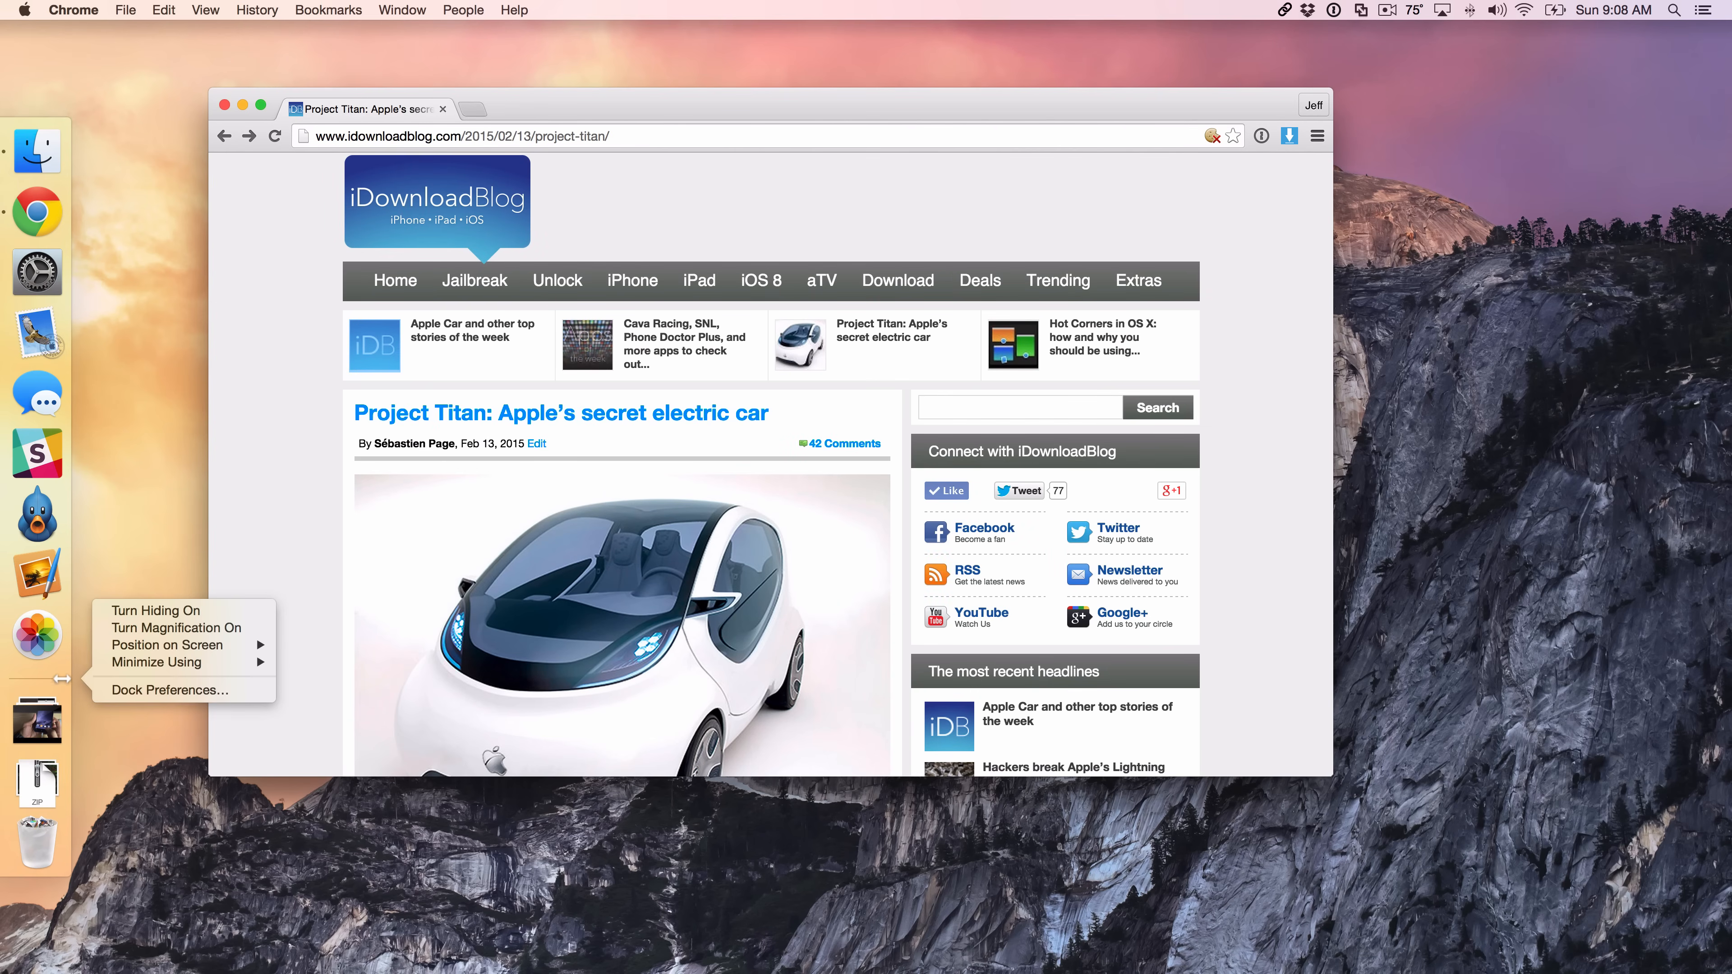
left_click(153, 690)
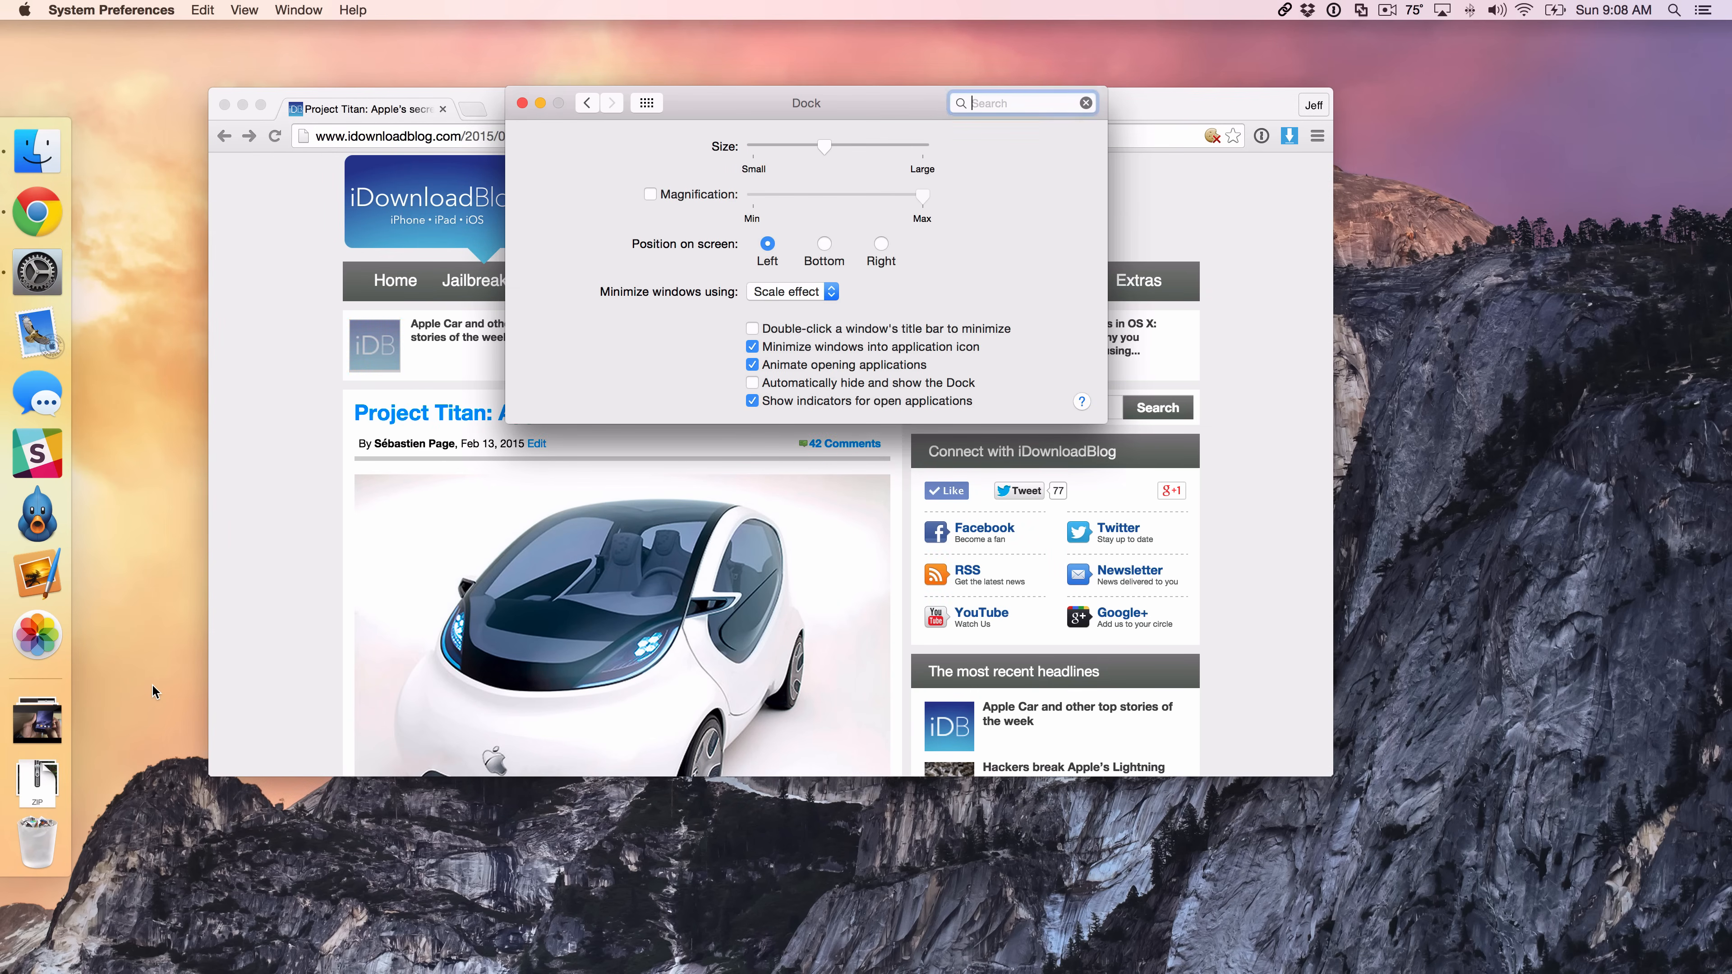
left_click(522, 102)
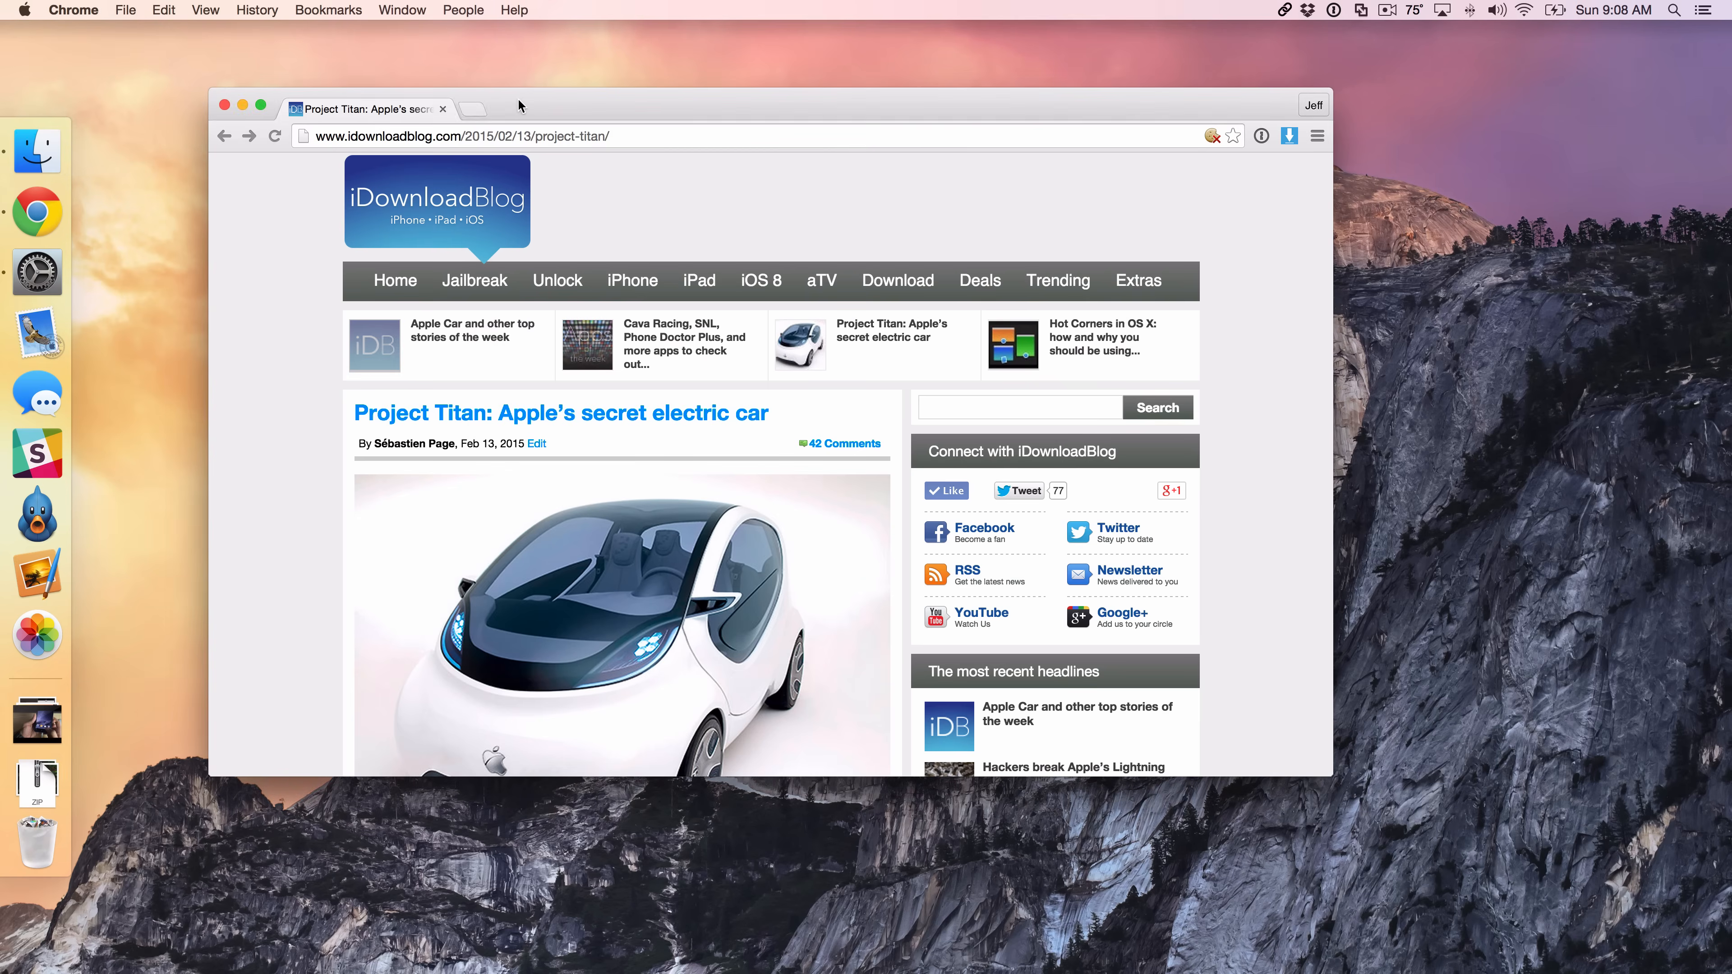
Enlarge the browser window to fill the space beside the Dock and switch focus to the Finder desktop
double_click(558, 98)
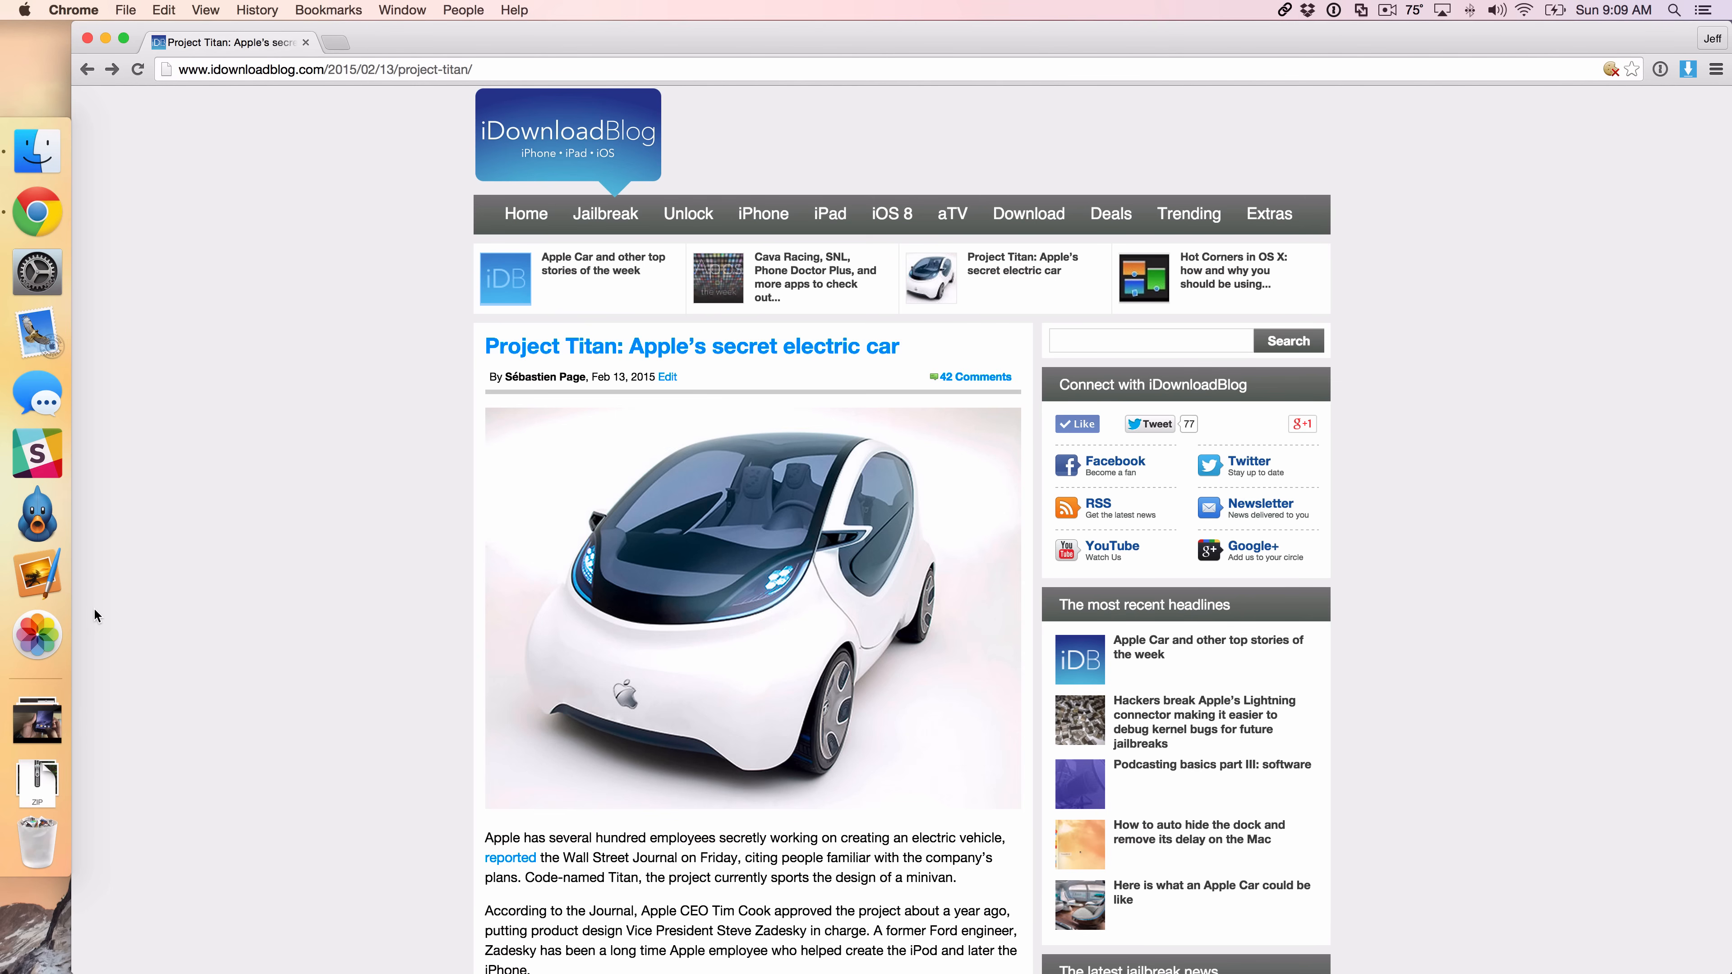
left_click(61, 902)
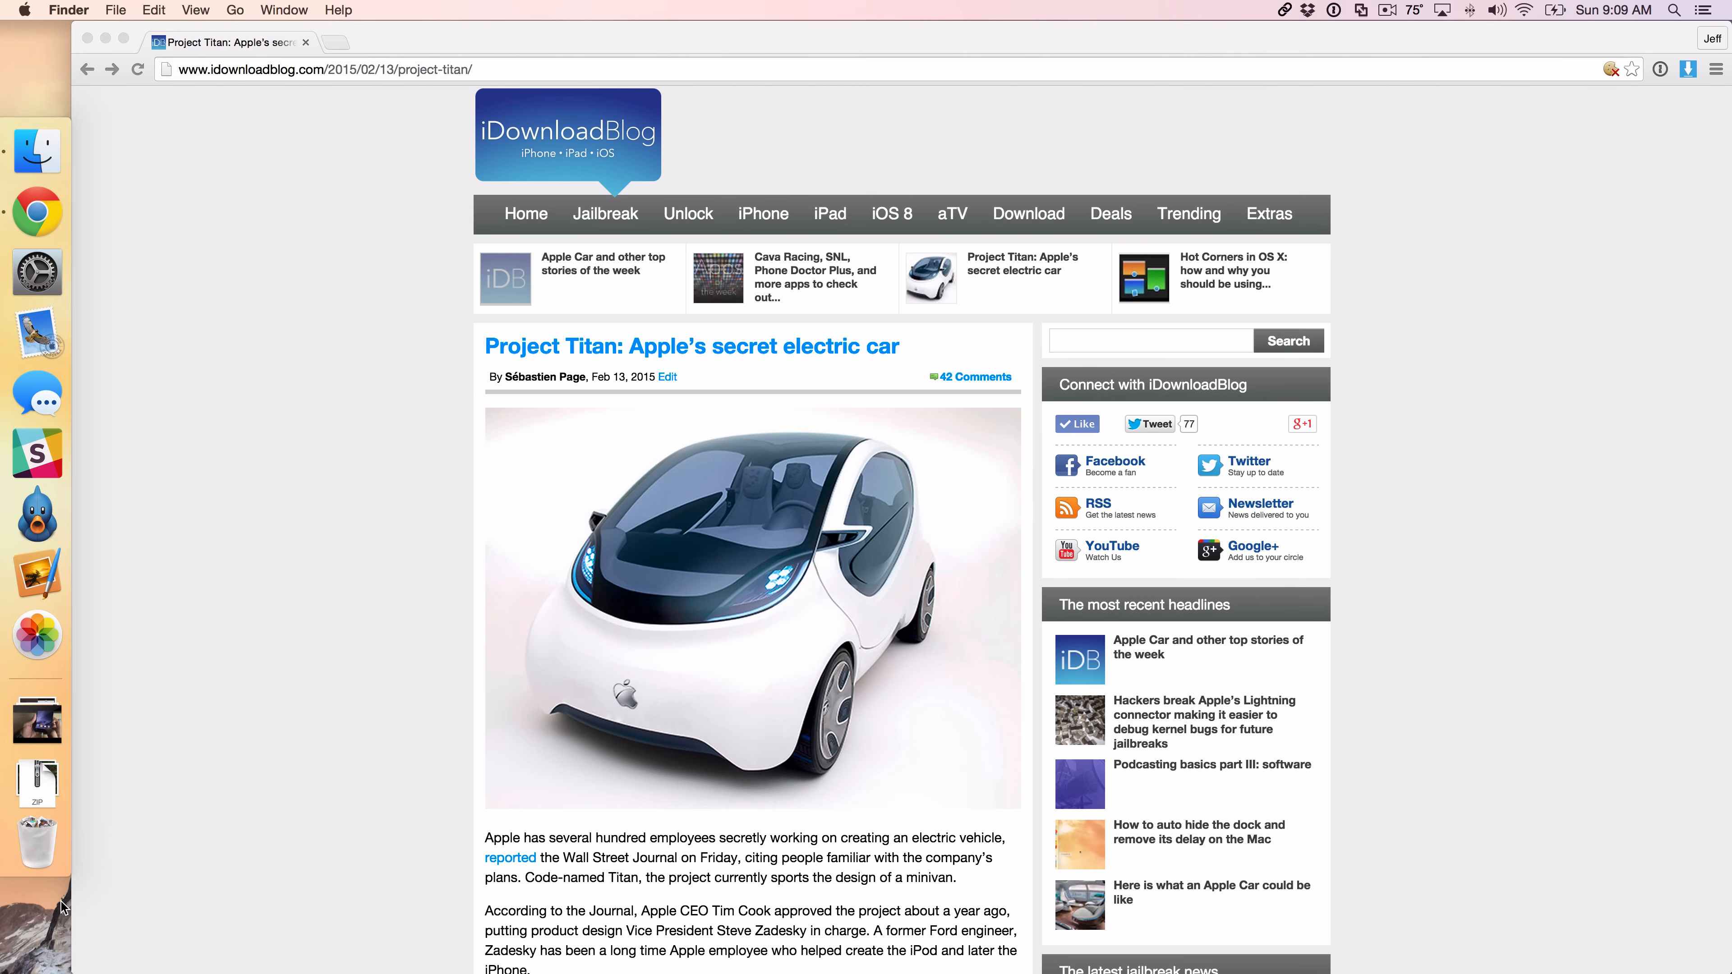